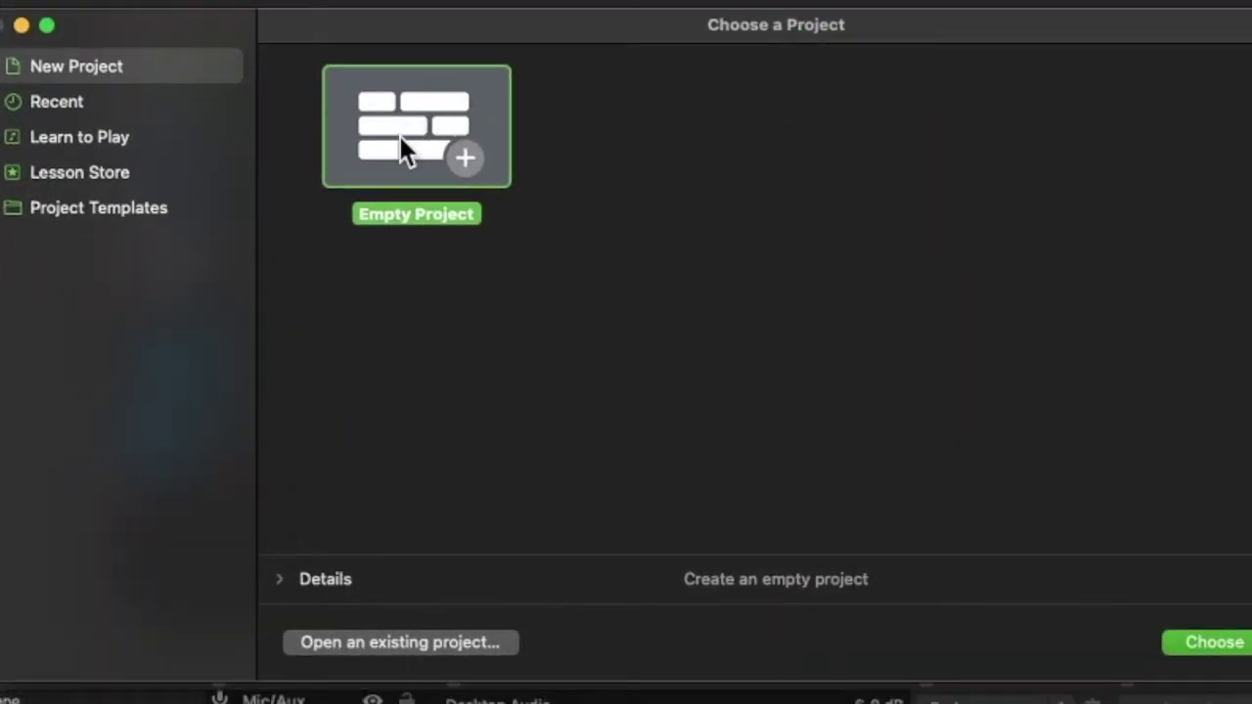
- Start a new Empty Project from the Choose a Project window
{"action": "double_click", "coordinate": [400, 136]}
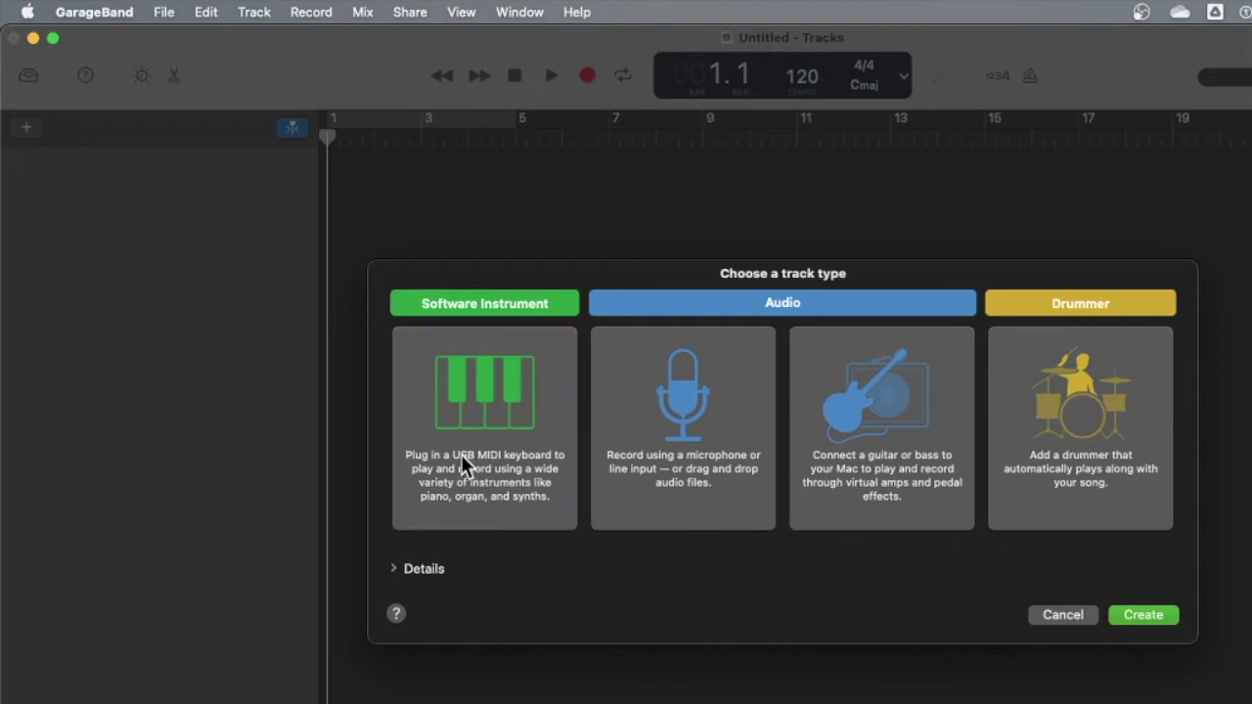
- Create a Classic Electric Piano software instrument track, close Musical Typing, and show the Loop Browser
{"action": "key", "text": "Return"}
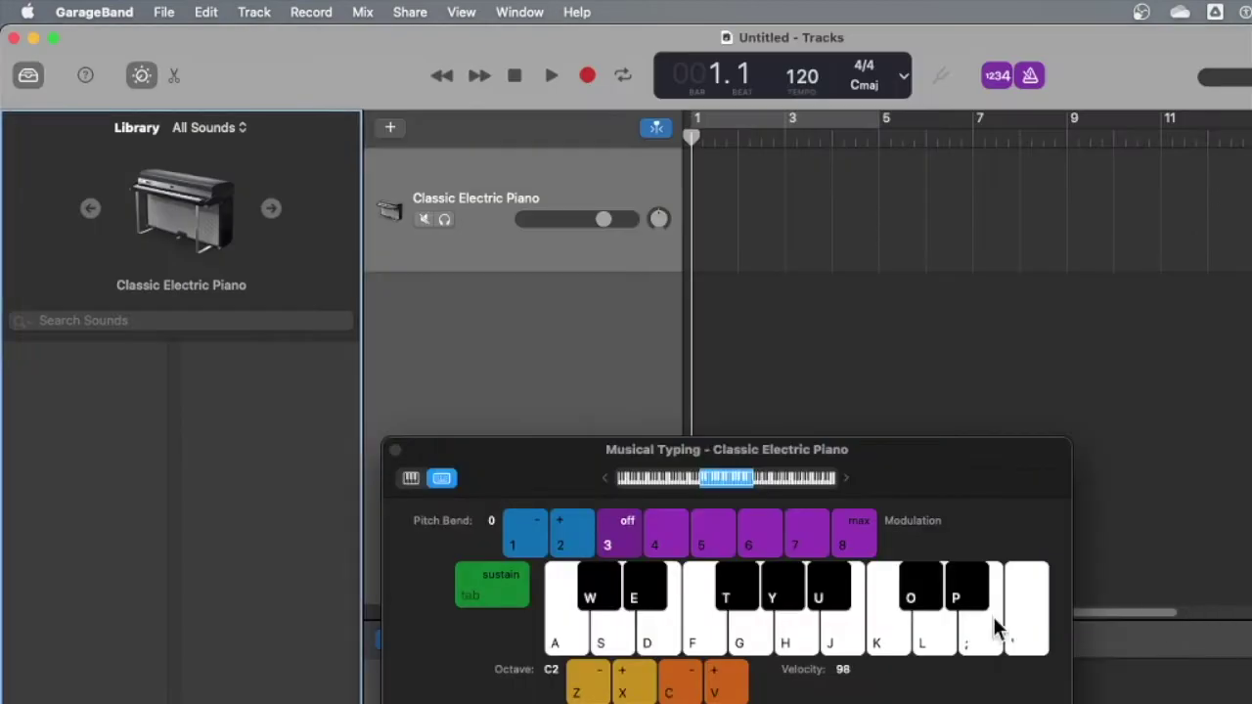
{"action": "left_click", "coordinate": [399, 392]}
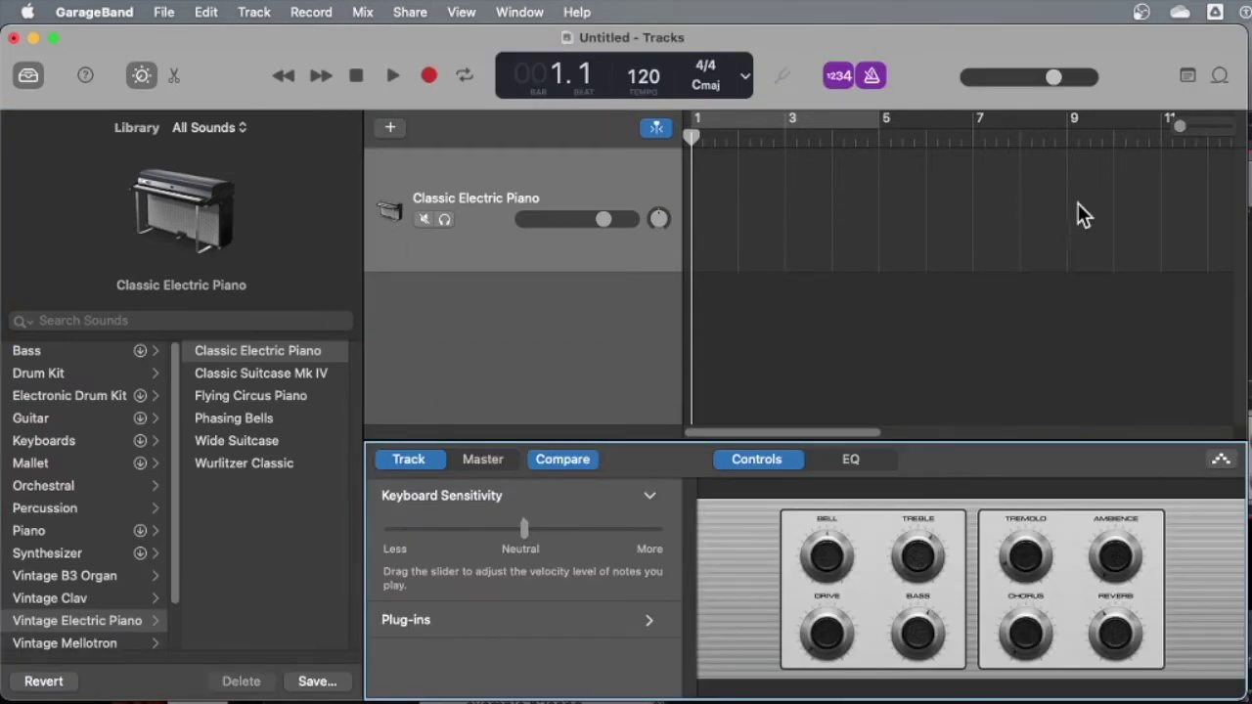
{"action": "left_click", "coordinate": [1223, 78]}
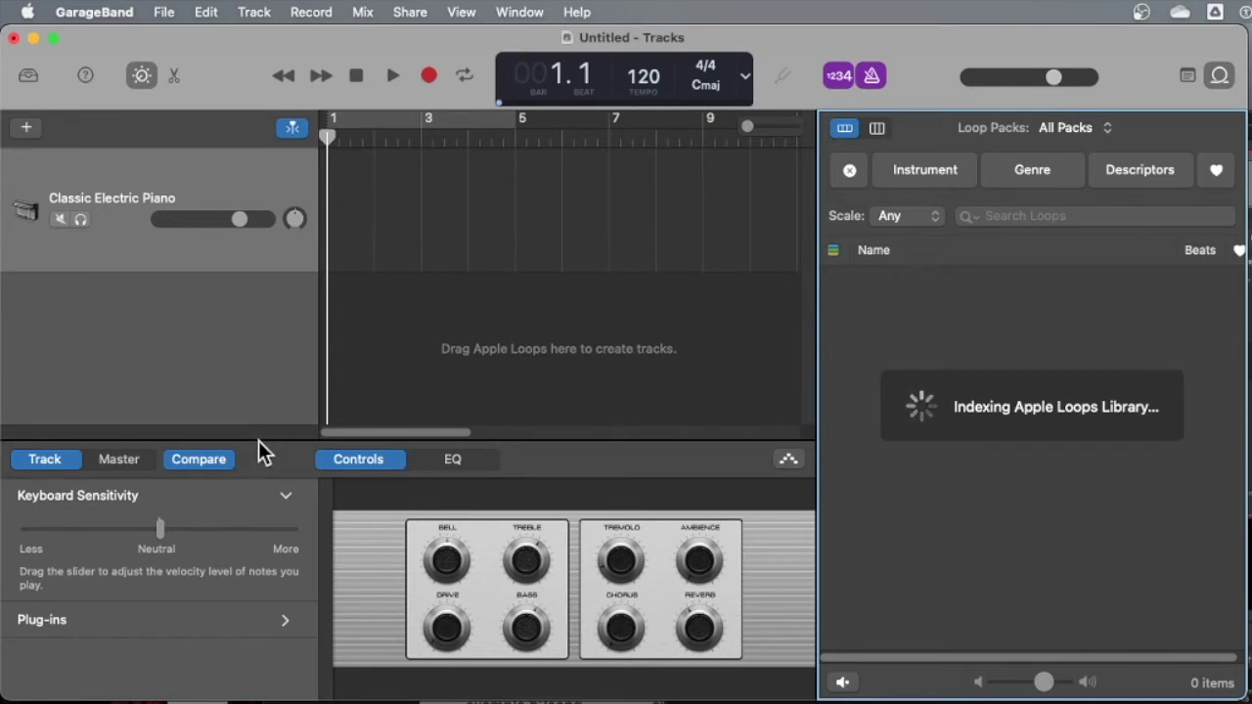
- Hide the Smart Controls panel so the tracks fill the window
{"action": "left_click_drag", "start_coordinate": [257, 440], "coordinate": [260, 671]}
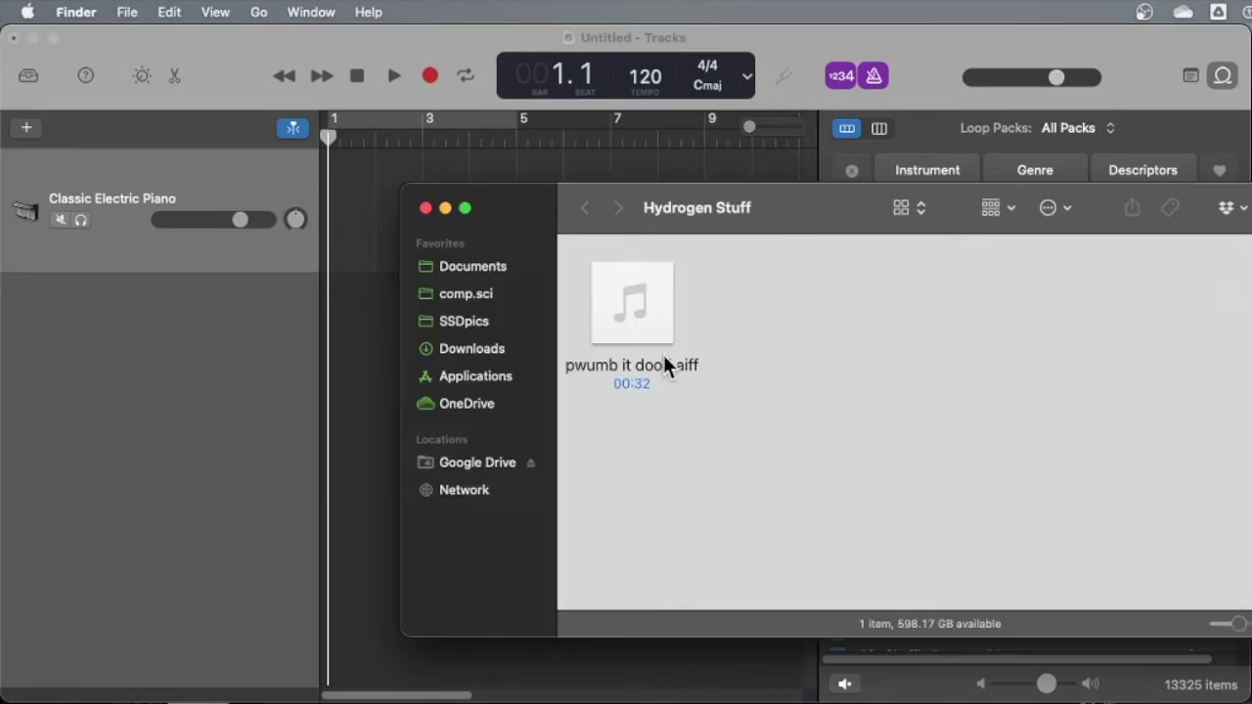
- Import pwumb it dood.aiff from Finder as a new audio track starting at bar 1
{"action": "left_click_drag", "start_coordinate": [656, 315], "coordinate": [407, 517]}
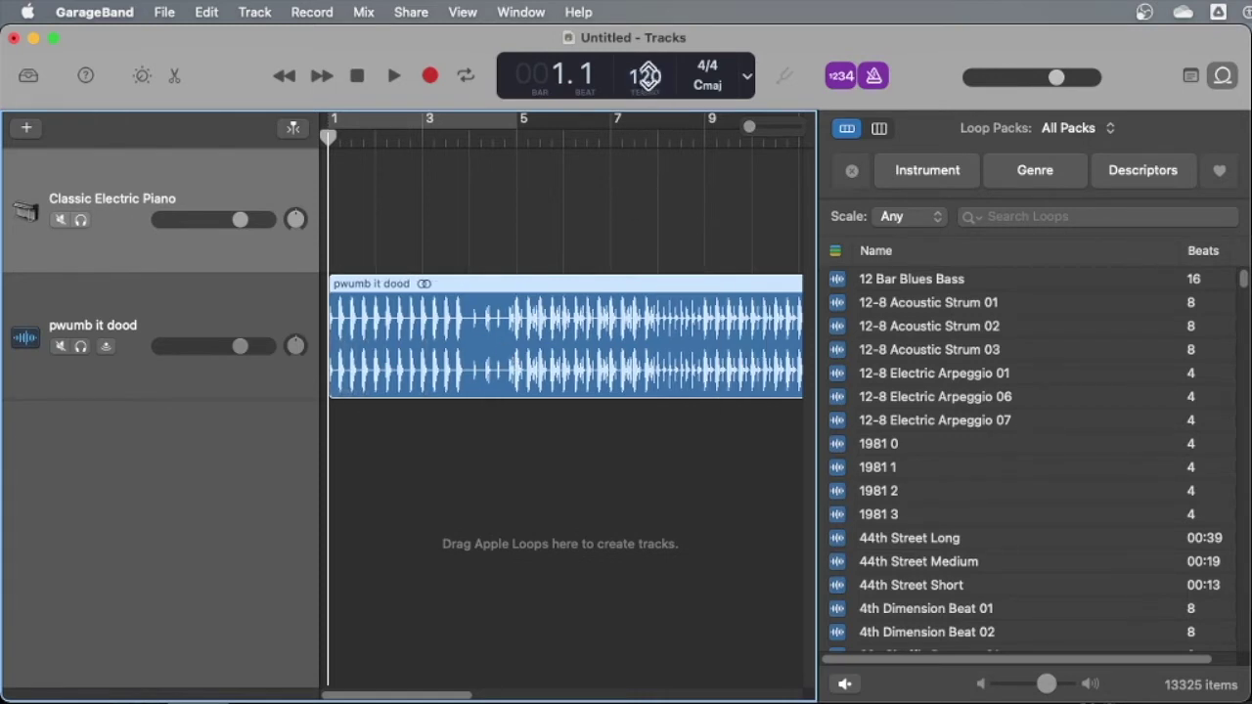
{"action": "double_click", "coordinate": [646, 75]}
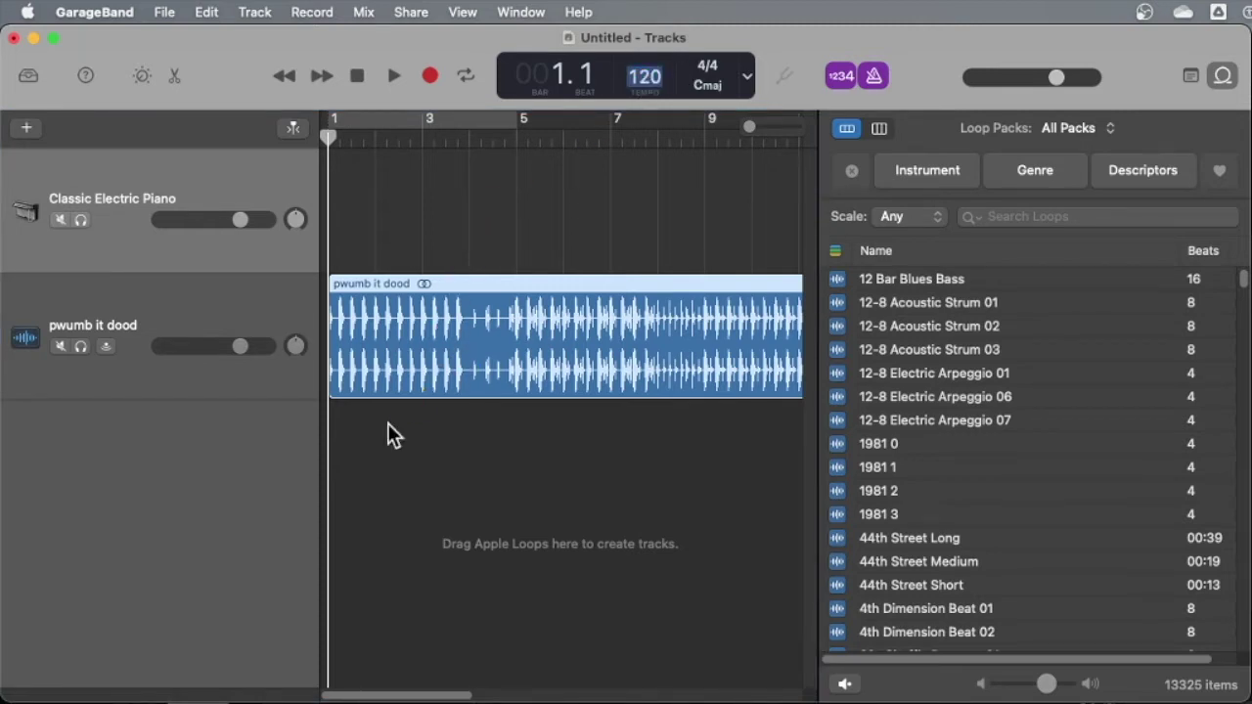
{"action": "left_click", "coordinate": [409, 458]}
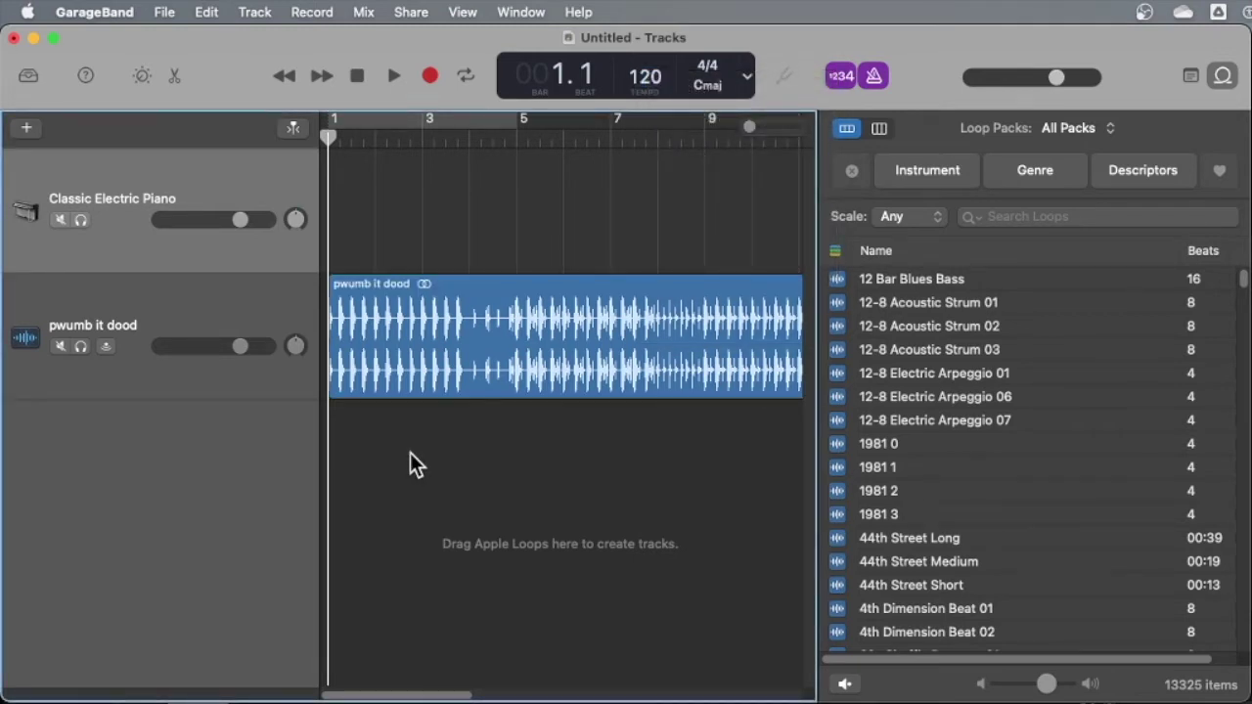
{"action": "key", "text": "space"}
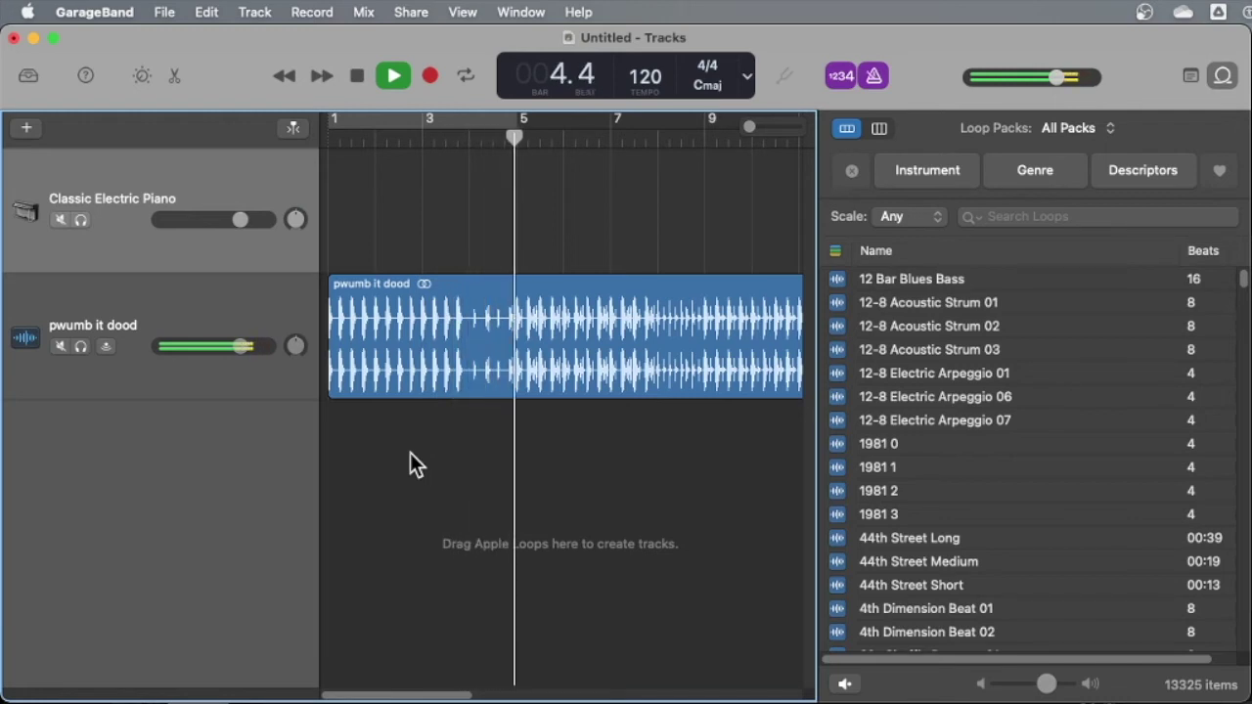
{"action": "key", "text": "space"}
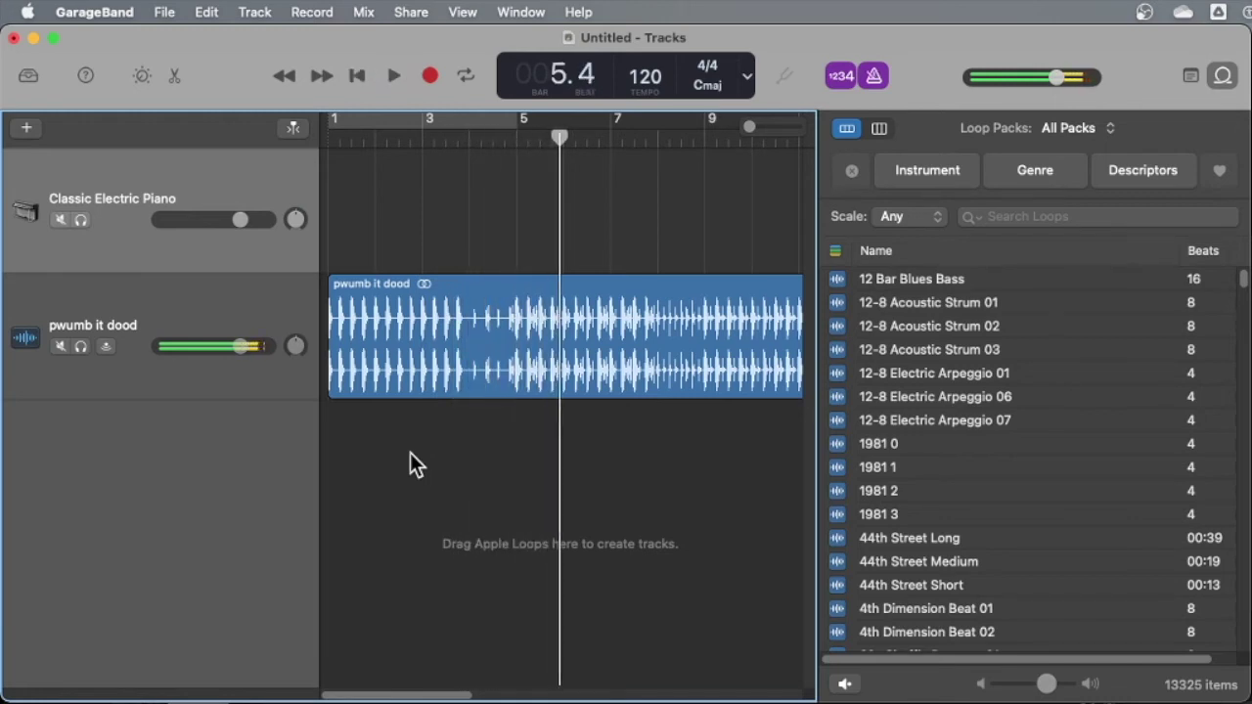
{"action": "left_click_drag", "start_coordinate": [559, 135], "coordinate": [311, 139]}
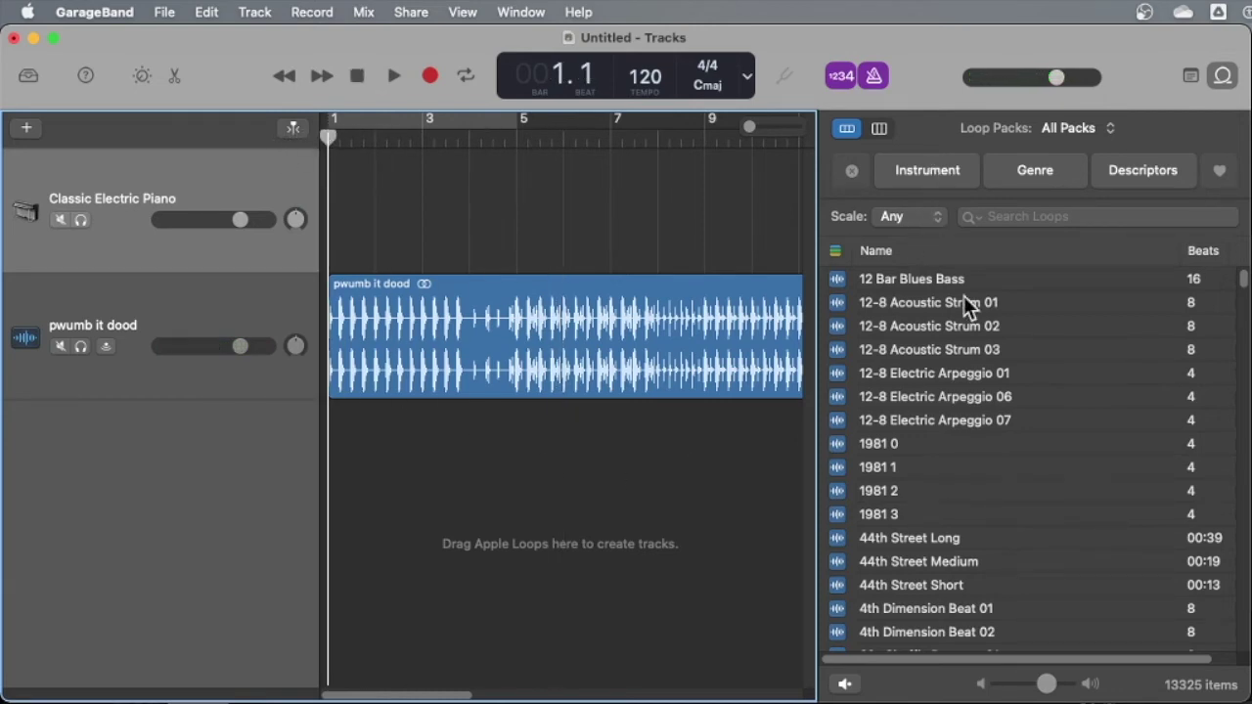
{"action": "left_click", "coordinate": [930, 368]}
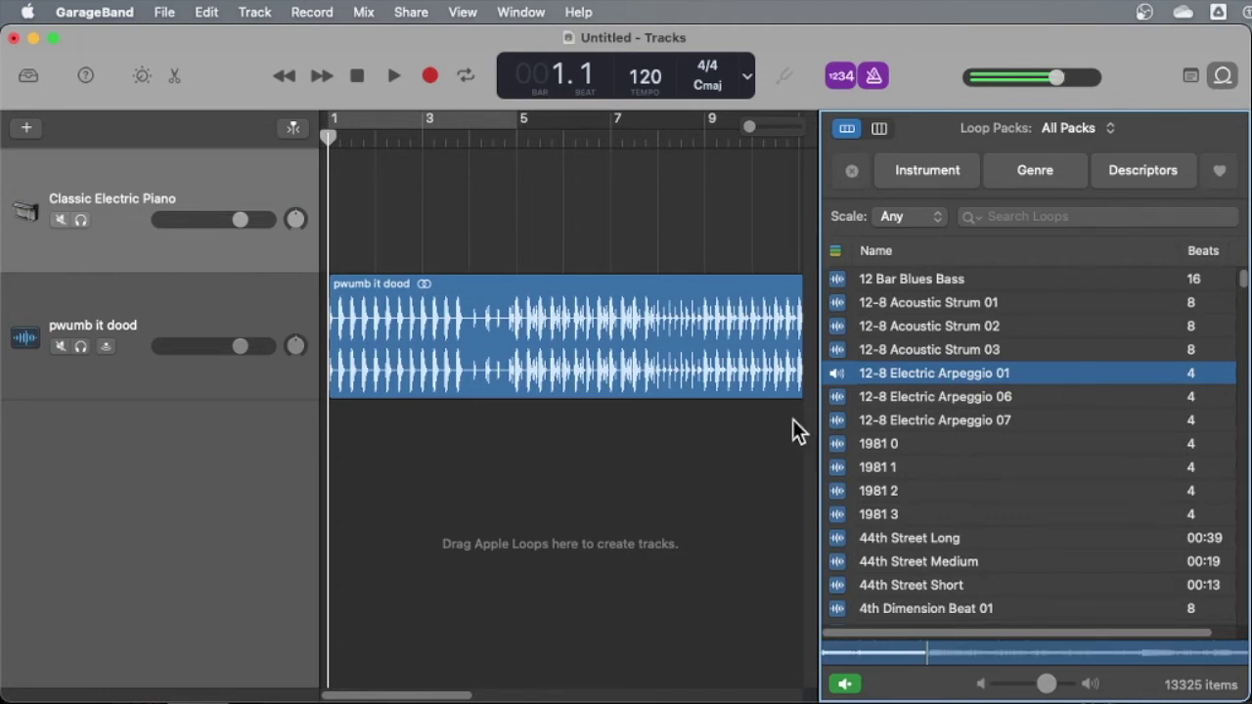
- Add the 12-8 Electric Arpeggio 01 loop as a new track at bar 1
{"action": "scroll", "coordinate": [913, 551], "scroll_direction": "down", "scroll_amount": 5}
{"action": "scroll", "coordinate": [929, 440], "scroll_direction": "up", "scroll_amount": 5}
{"action": "left_click_drag", "start_coordinate": [930, 375], "coordinate": [327, 456]}
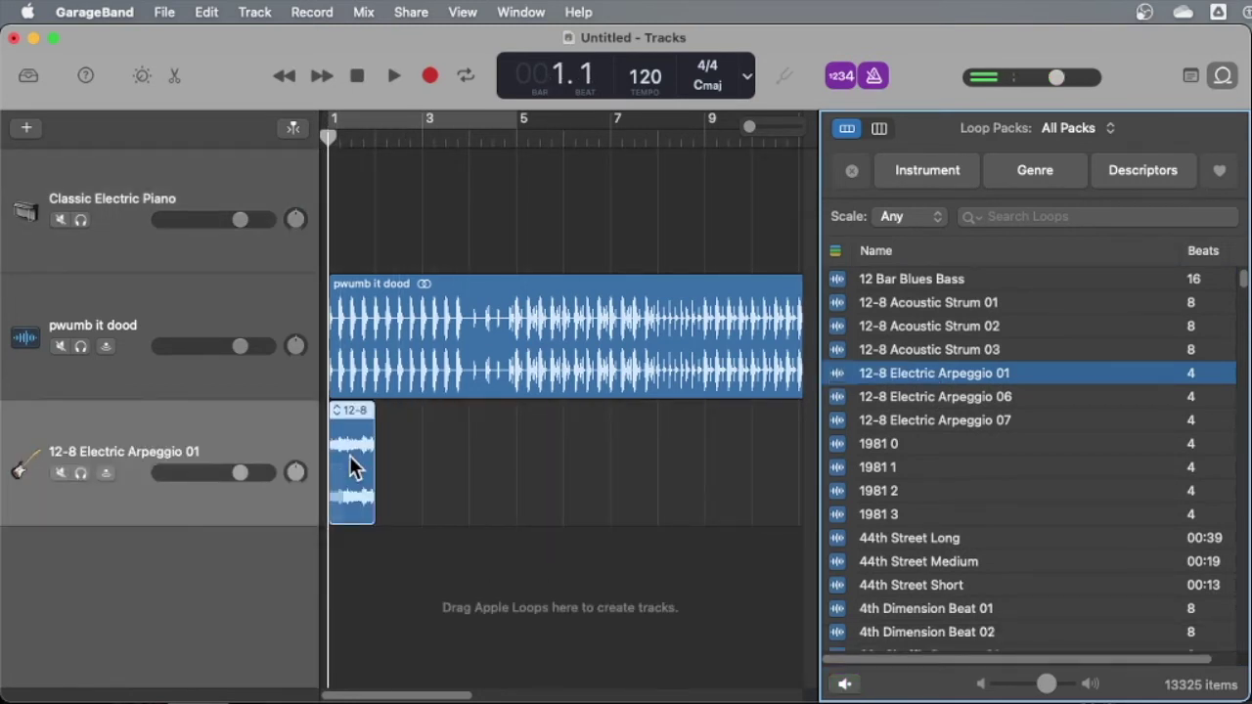
{"action": "left_click_drag", "start_coordinate": [900, 375], "coordinate": [1022, 421]}
- Play the drums with the arpeggio, then move the arpeggio region to bar 5
{"action": "key", "text": "space"}
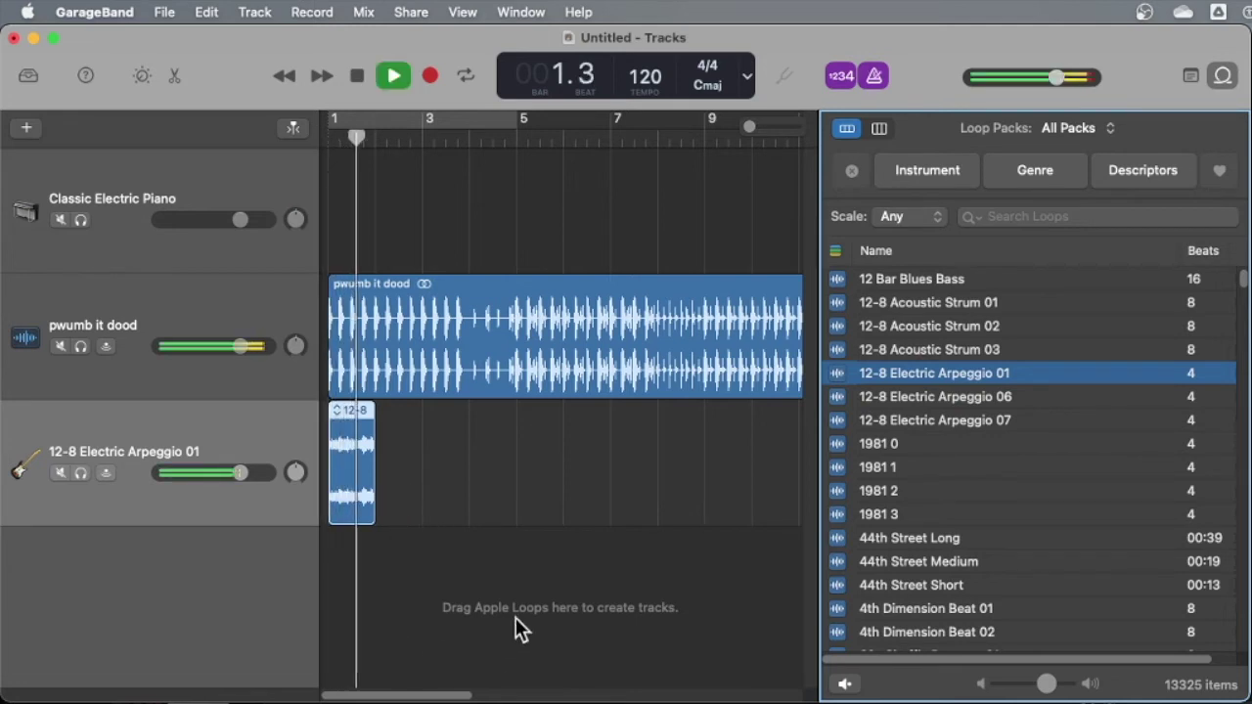
{"action": "key", "text": "space"}
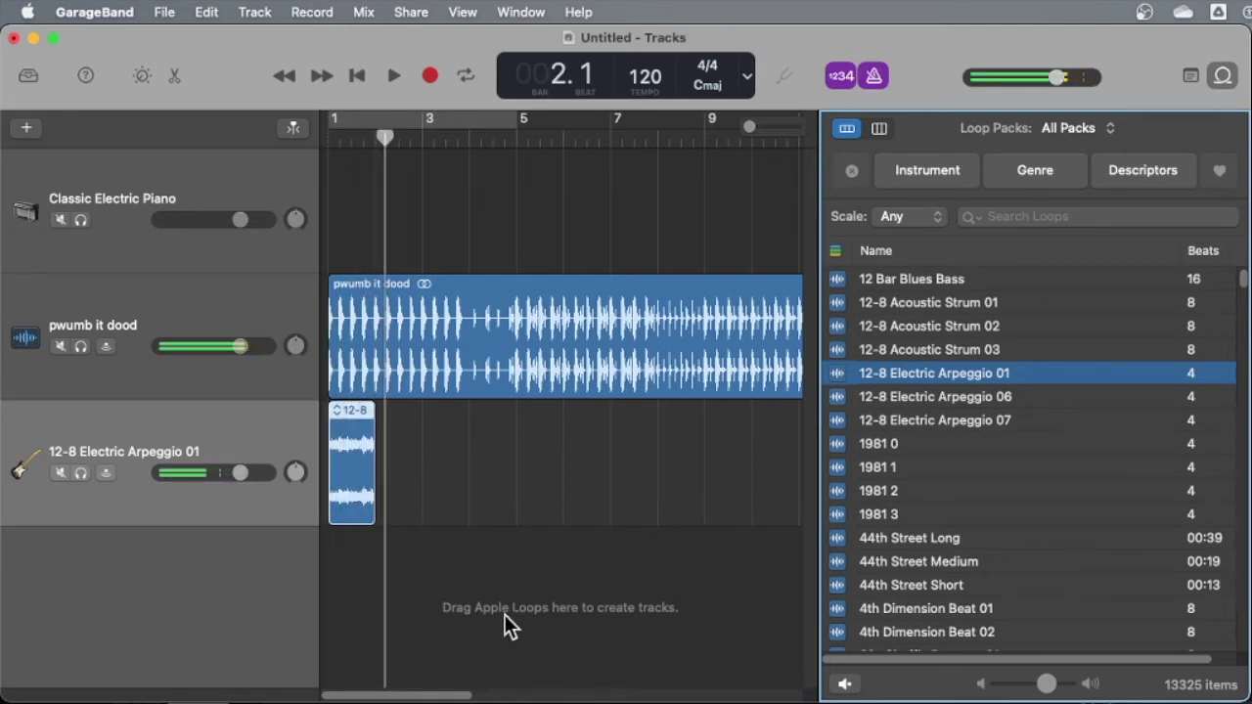
{"action": "left_click_drag", "start_coordinate": [359, 469], "coordinate": [538, 497]}
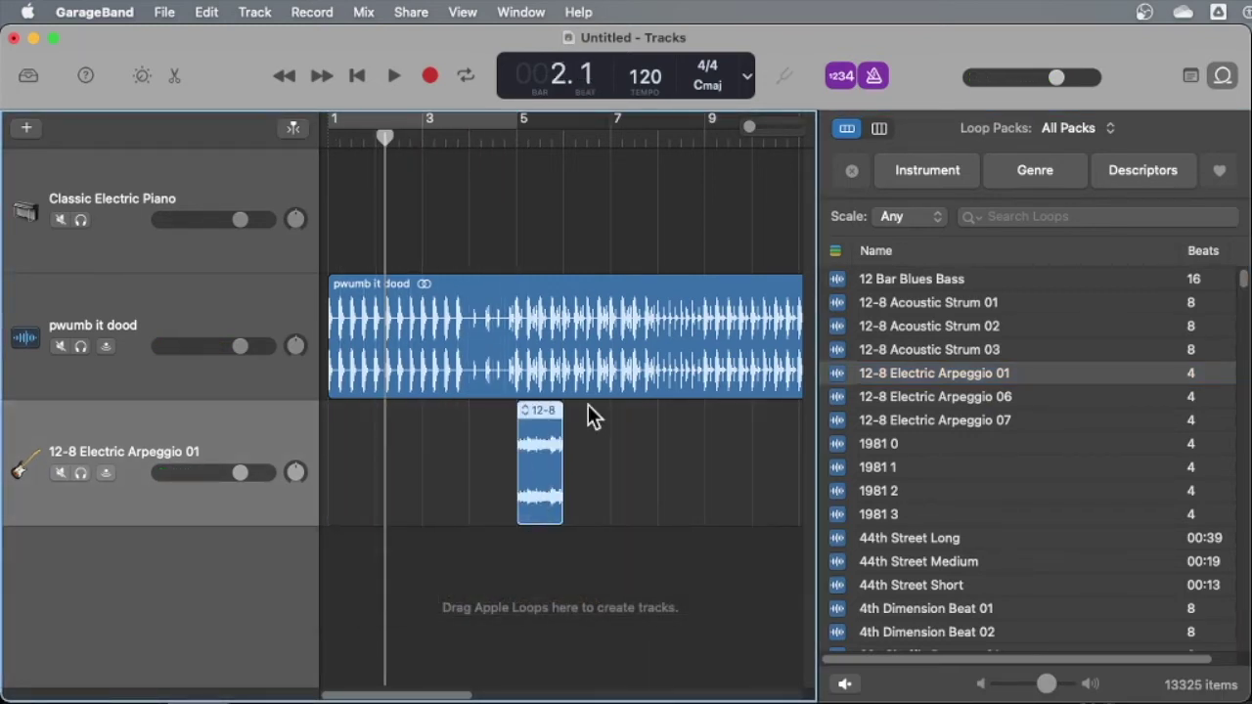
- Loop the arpeggio region out to bar 7, paste a copy at bar 9, audition 1981 0
{"action": "left_click_drag", "start_coordinate": [574, 407], "coordinate": [665, 453]}
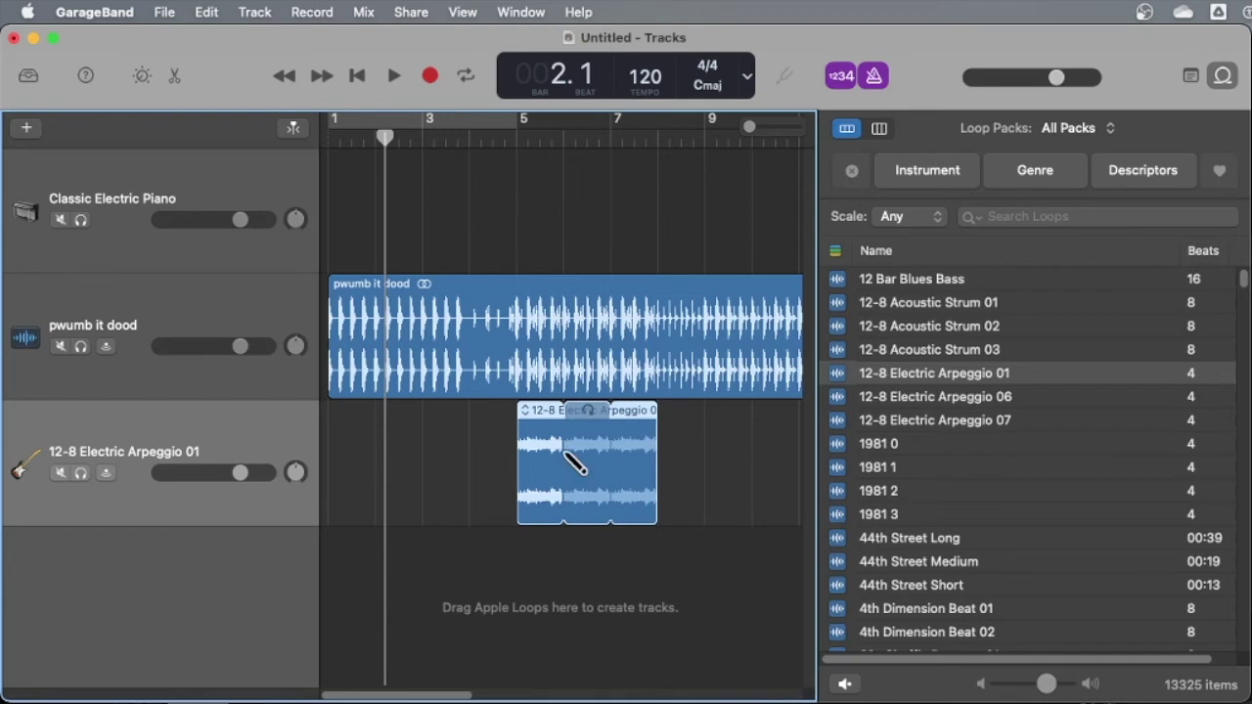
{"action": "key", "text": "super+v"}
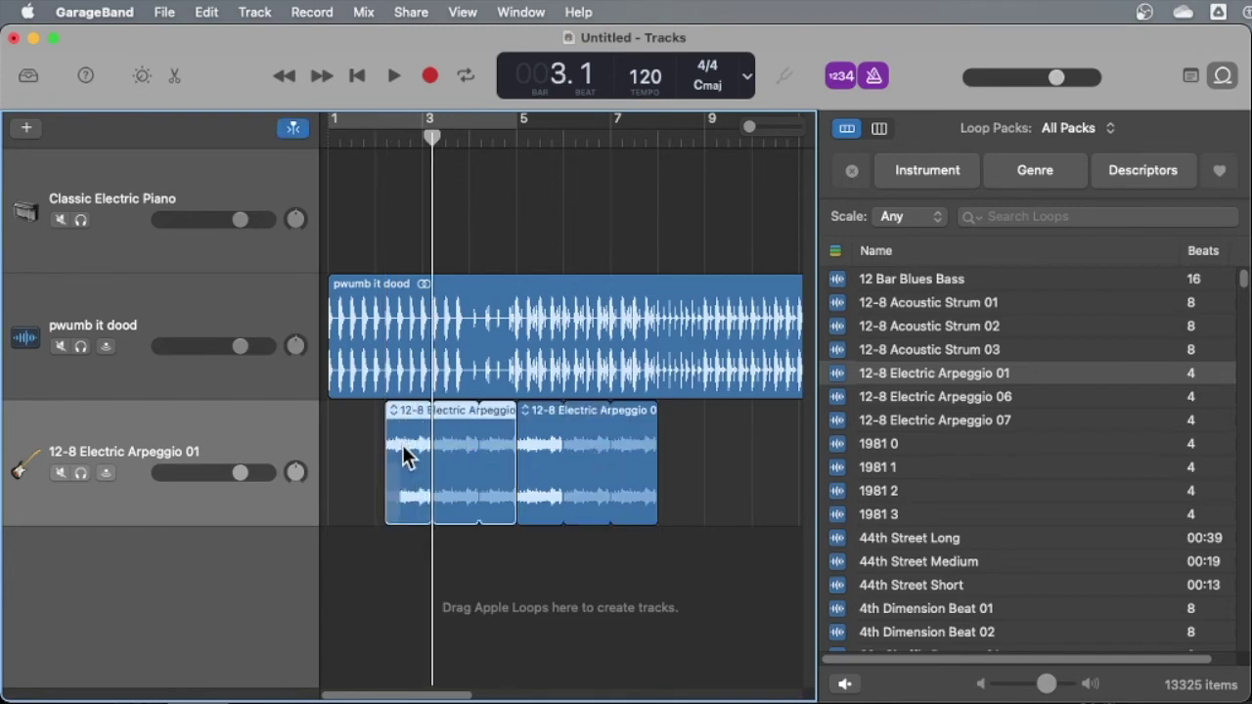
{"action": "left_click_drag", "start_coordinate": [411, 447], "coordinate": [720, 483]}
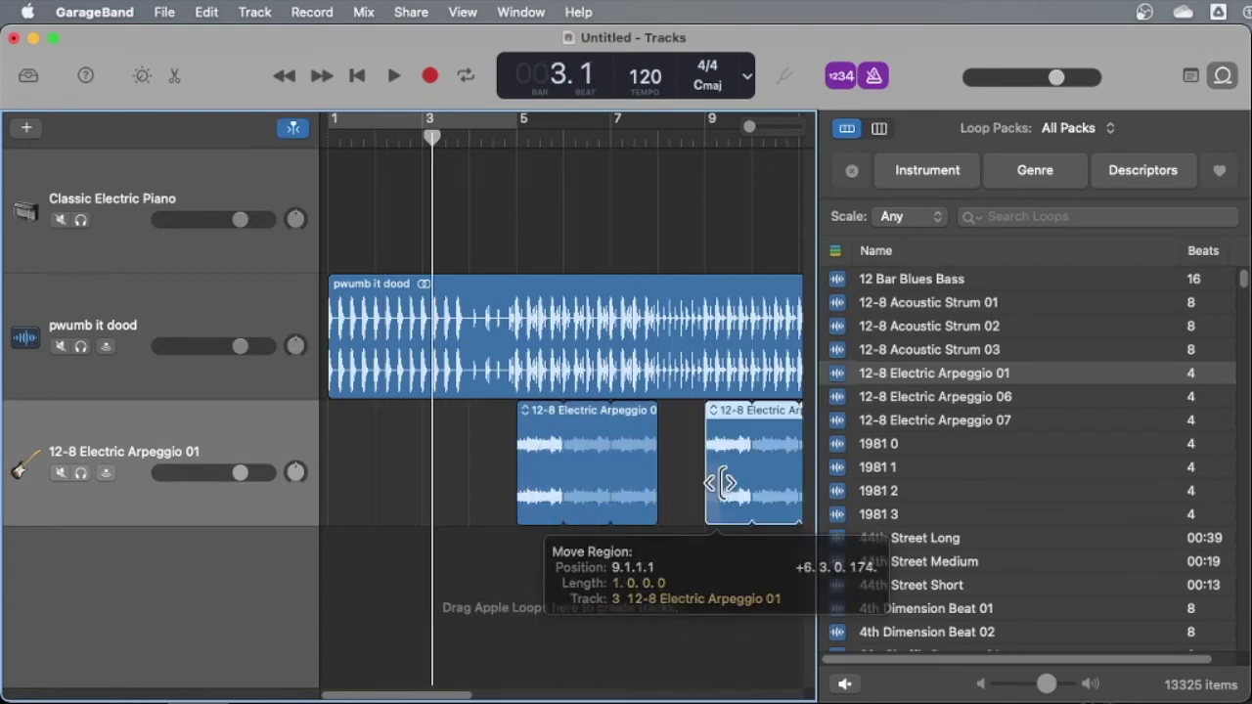
{"action": "left_click", "coordinate": [888, 450]}
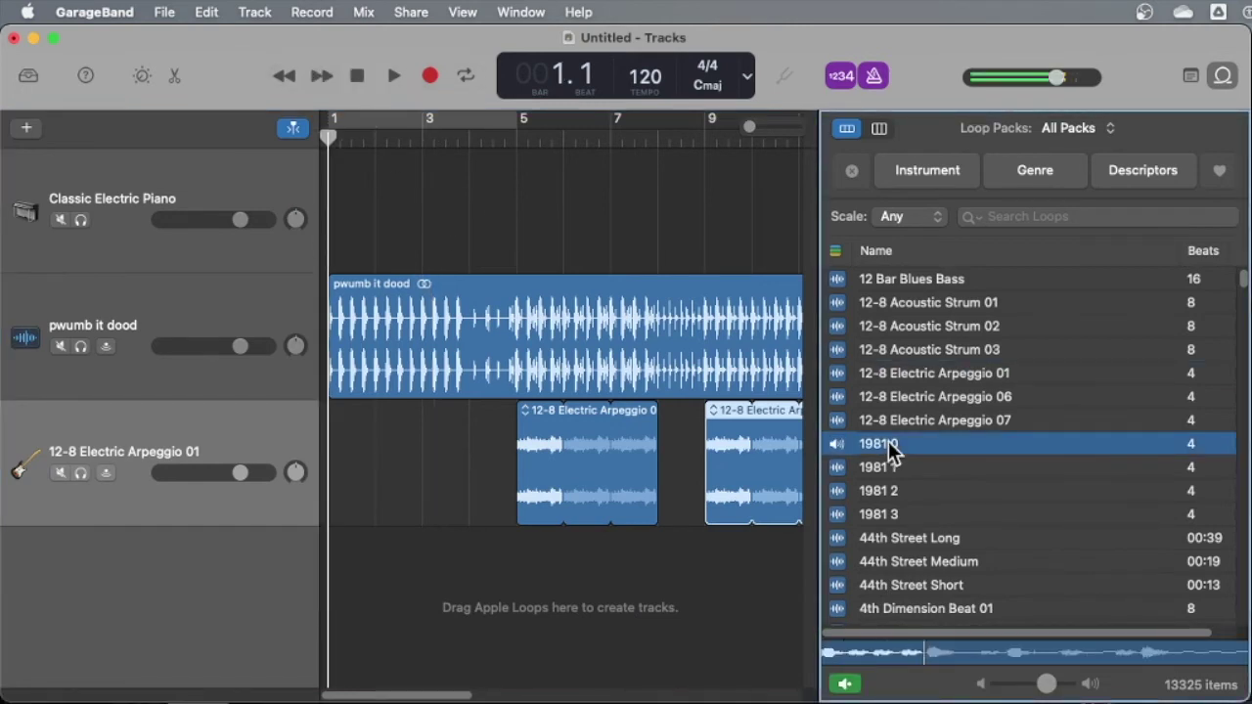
- Play the project and preview the 70s Rock Piano 43 loop
{"action": "key", "text": "space"}
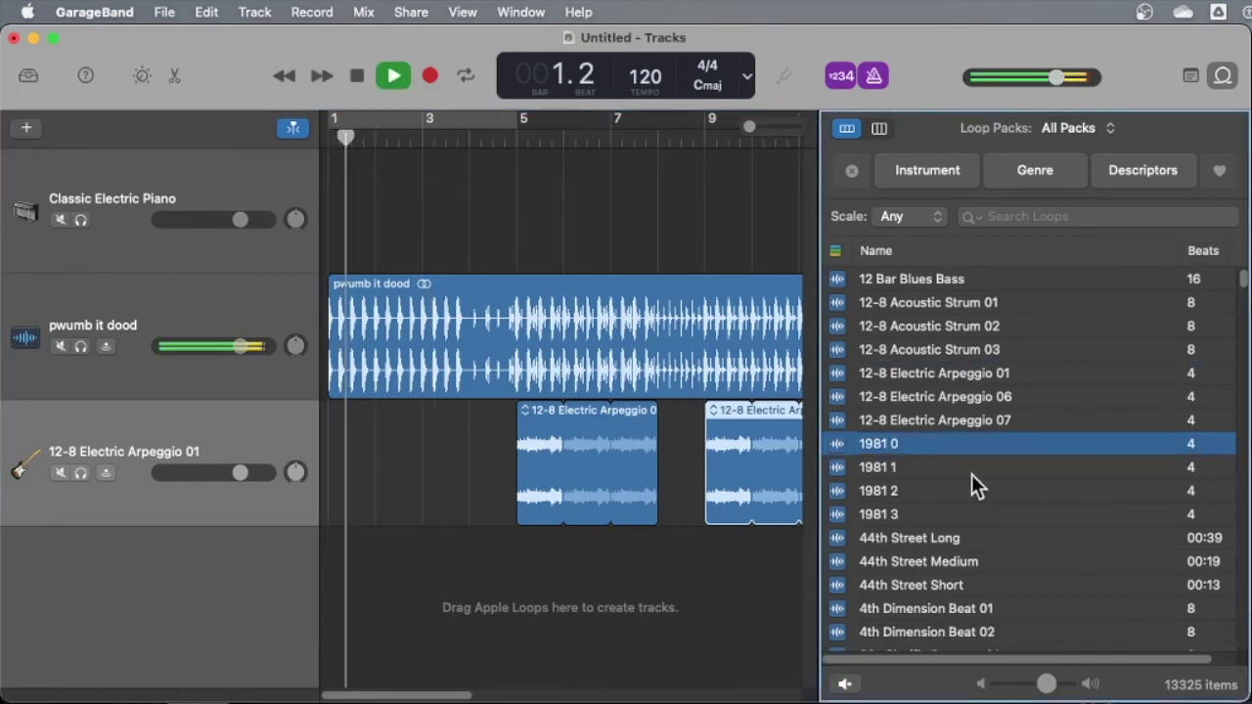
{"action": "key", "text": "space"}
{"action": "scroll", "coordinate": [972, 474], "scroll_direction": "down", "scroll_amount": 5}
{"action": "scroll", "coordinate": [969, 479], "scroll_direction": "down", "scroll_amount": 10}
{"action": "left_click", "coordinate": [970, 477]}
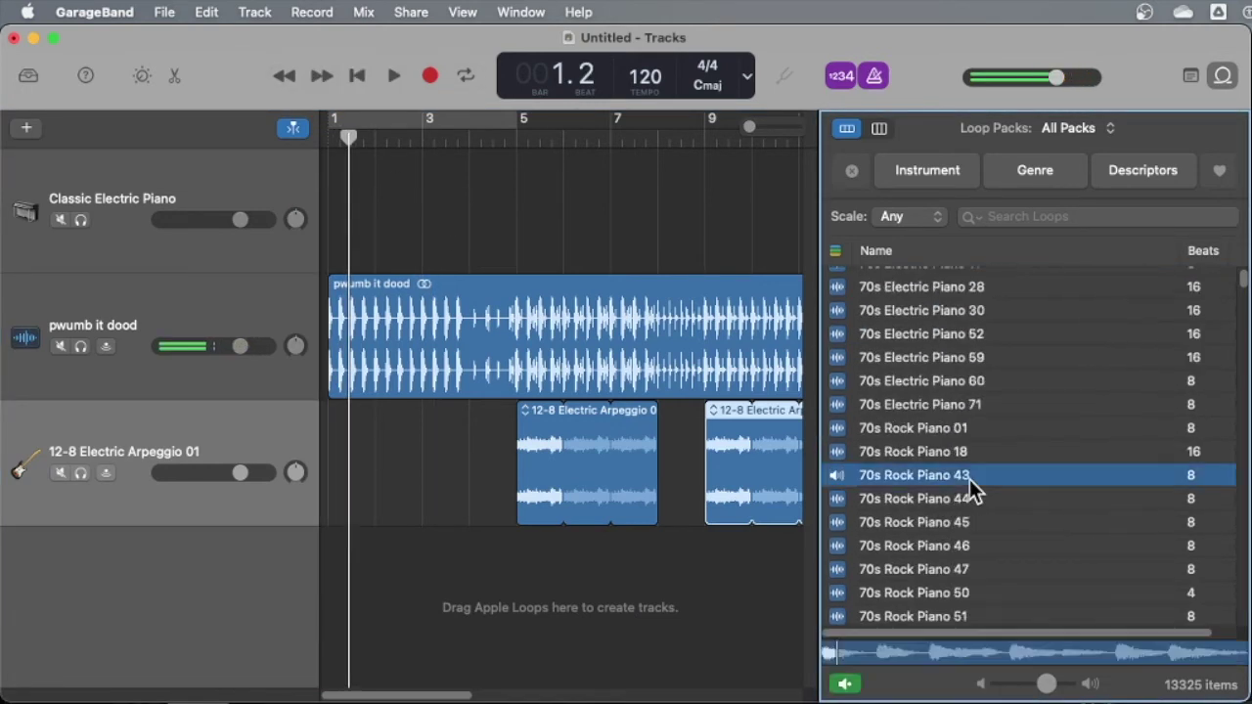
{"action": "key", "text": "space"}
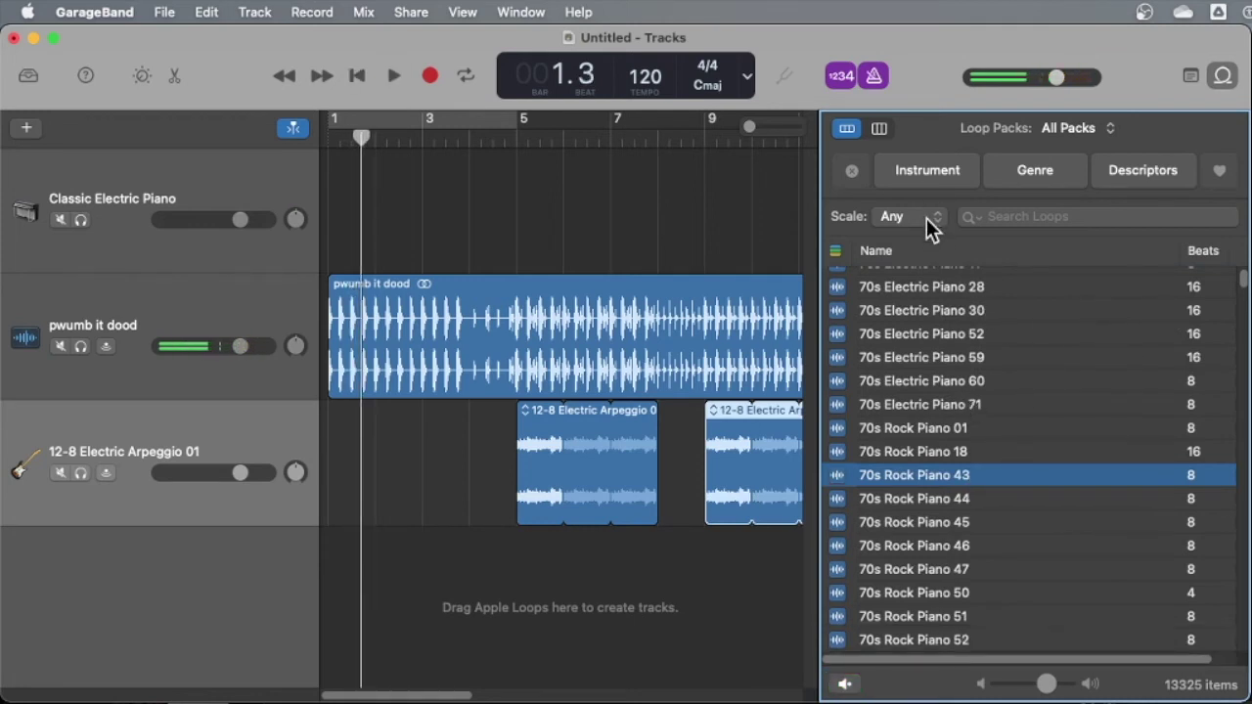
- Filter loops to Genre House and preview 80s Classic Lead Synth, Above And Beyond Synth, Abstract Rhythm Beat
{"action": "left_click", "coordinate": [1037, 176]}
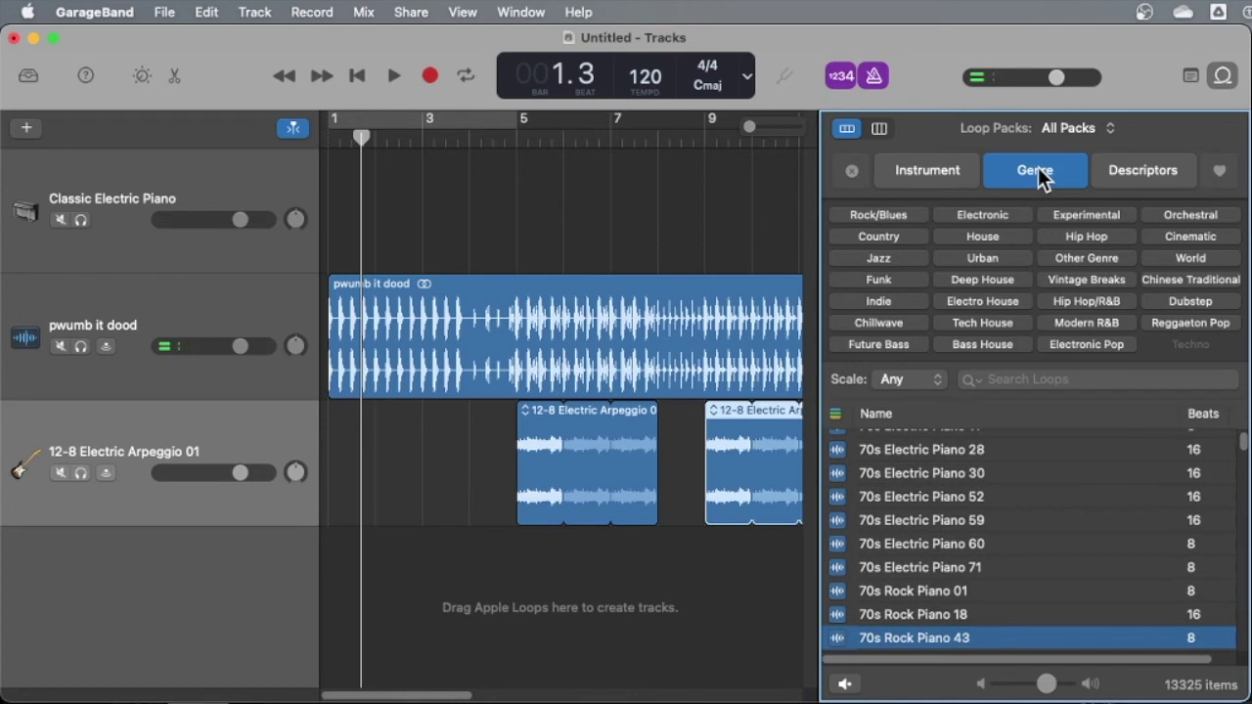
{"action": "left_click", "coordinate": [988, 235]}
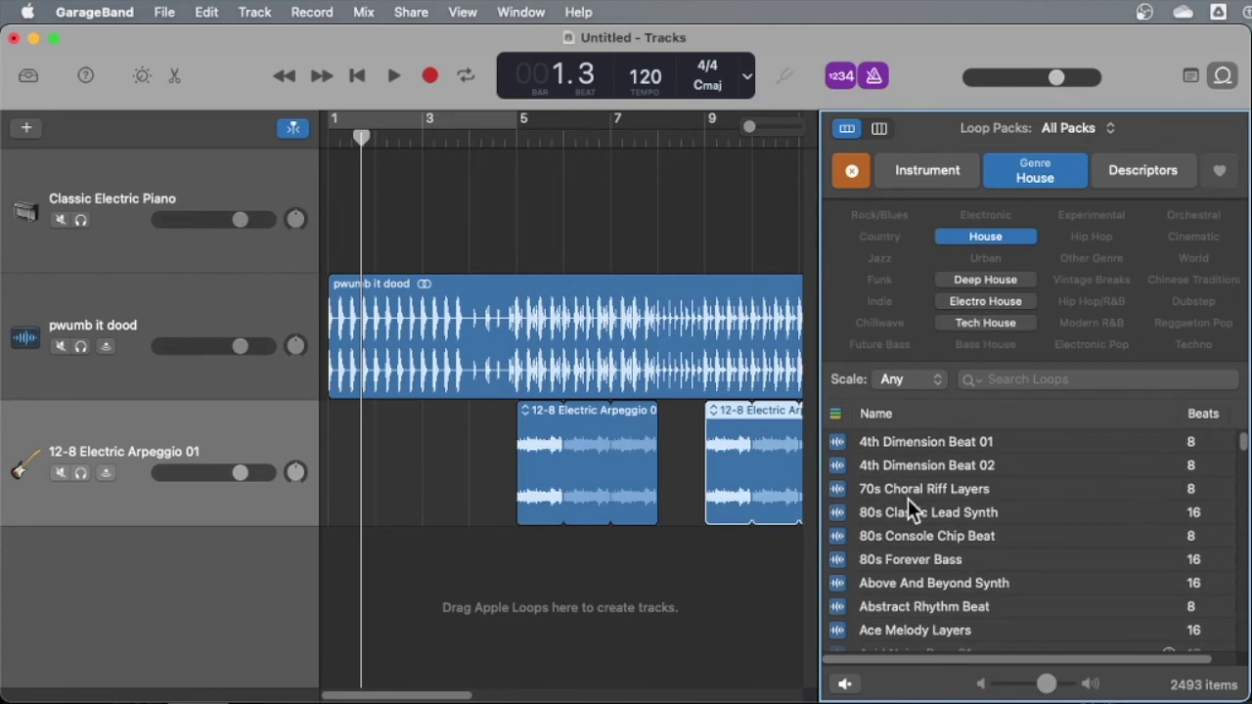
{"action": "left_click", "coordinate": [908, 509]}
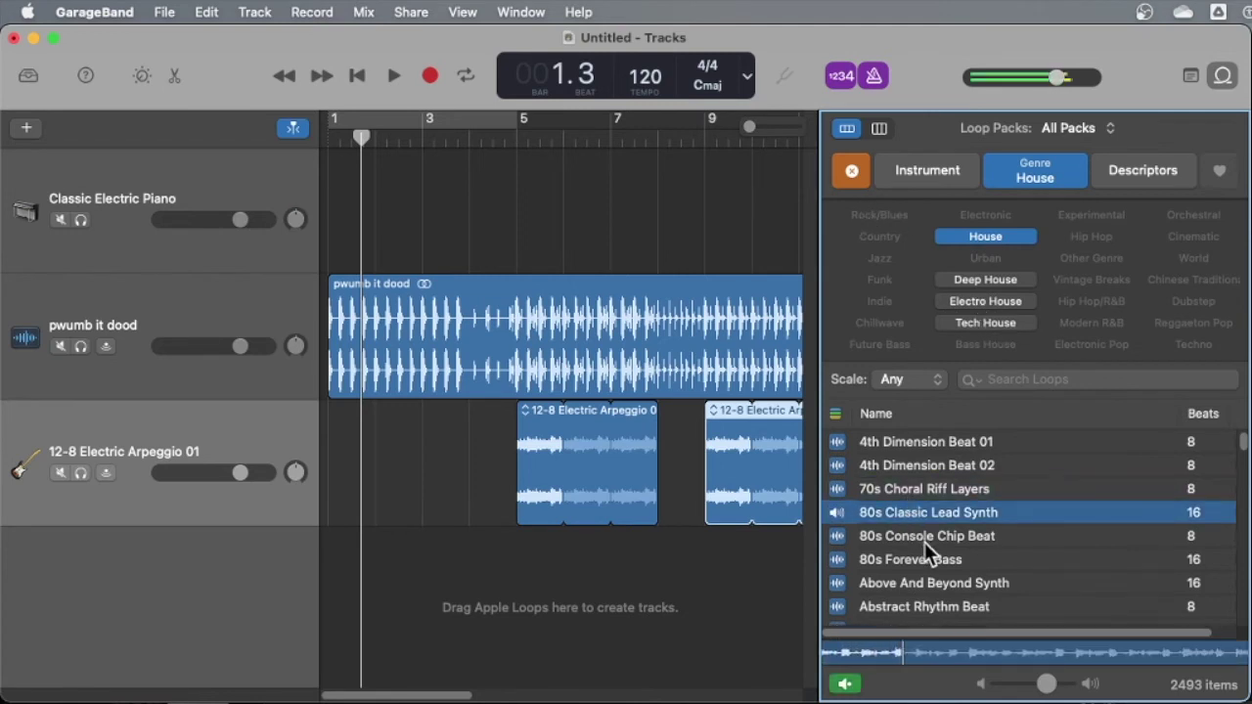
{"action": "key", "text": "space"}
{"action": "left_click", "coordinate": [912, 583]}
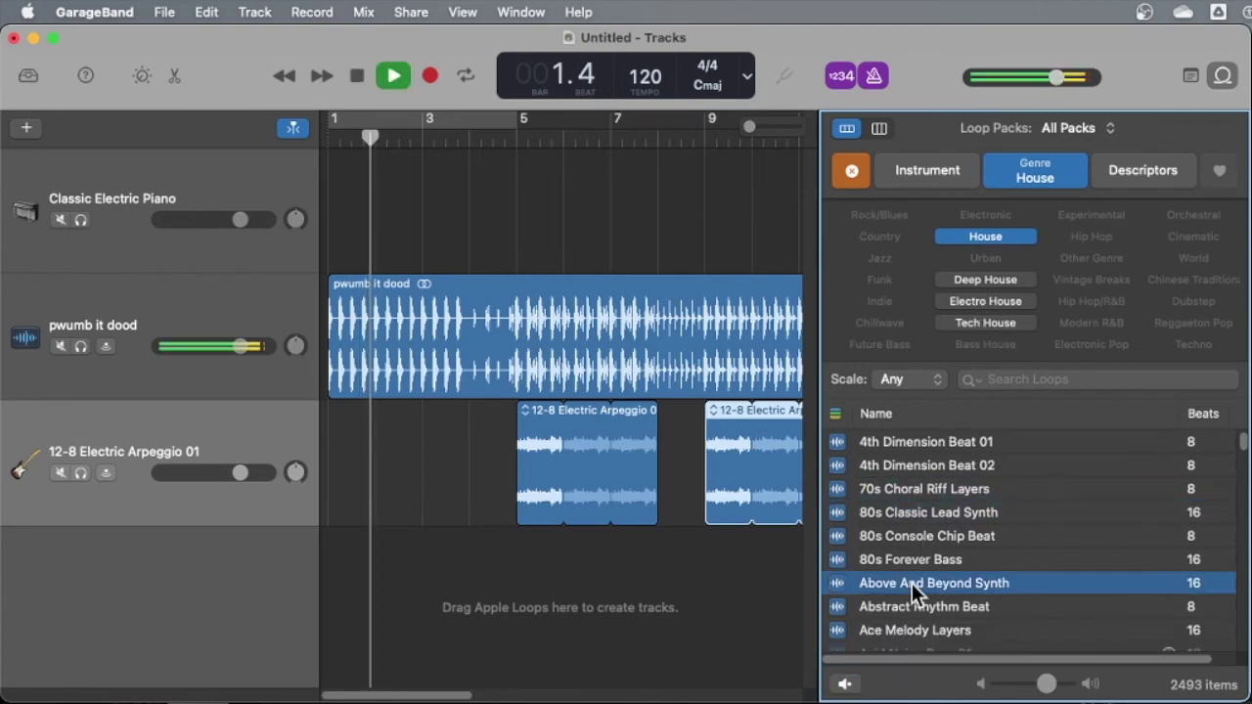
{"action": "key", "text": "space"}
{"action": "left_click", "coordinate": [901, 609]}
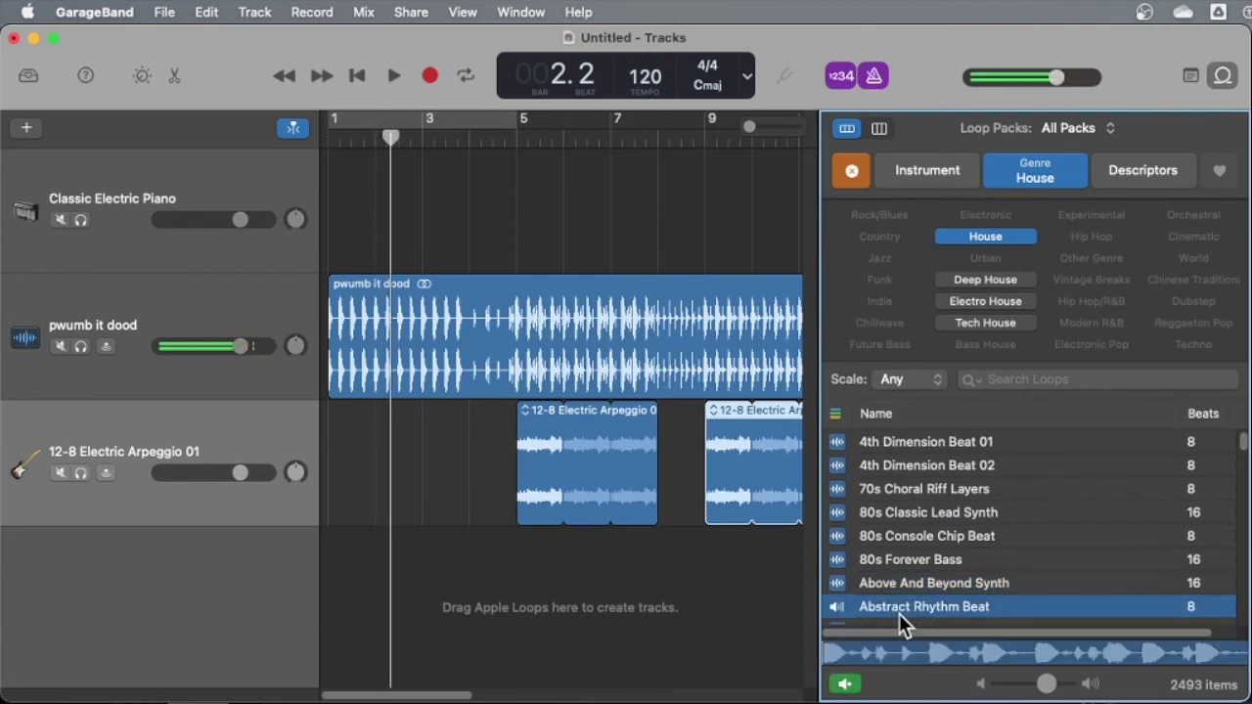
{"action": "scroll", "coordinate": [959, 548], "scroll_direction": "down", "scroll_amount": 5}
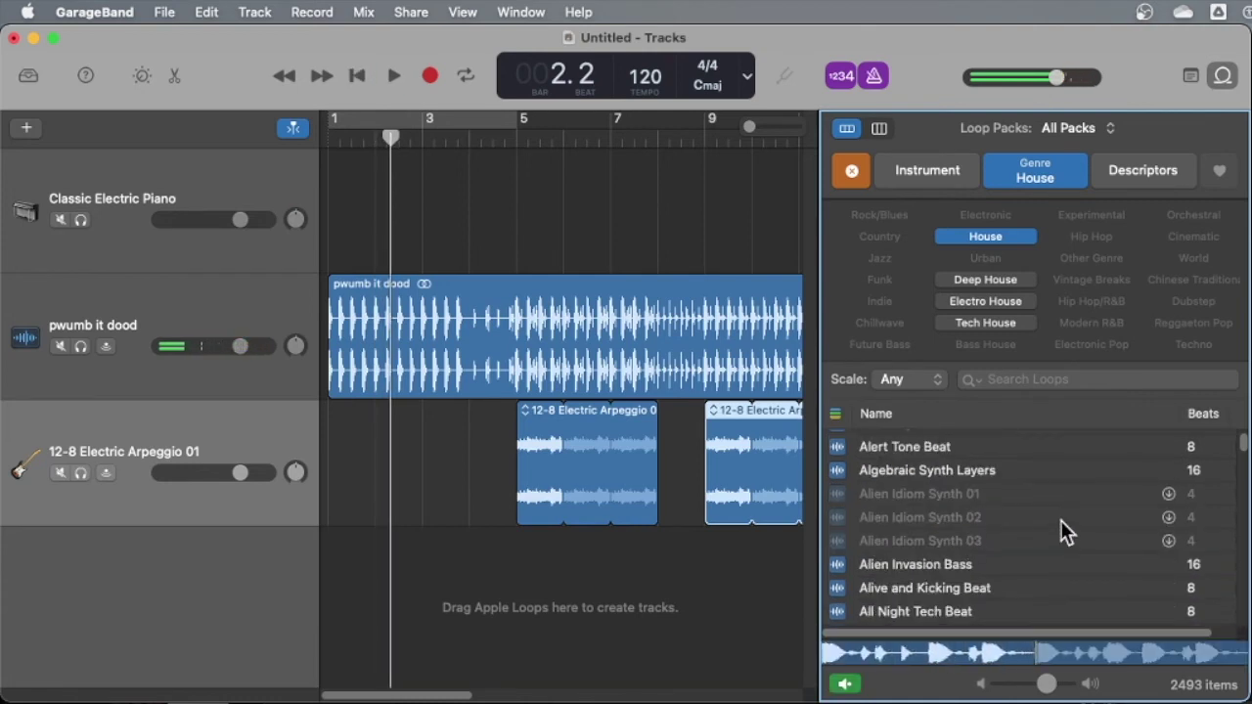
- Clear the House filter and narrow the loops to Instrument > Organ
{"action": "left_click", "coordinate": [851, 173]}
{"action": "left_click", "coordinate": [944, 169]}
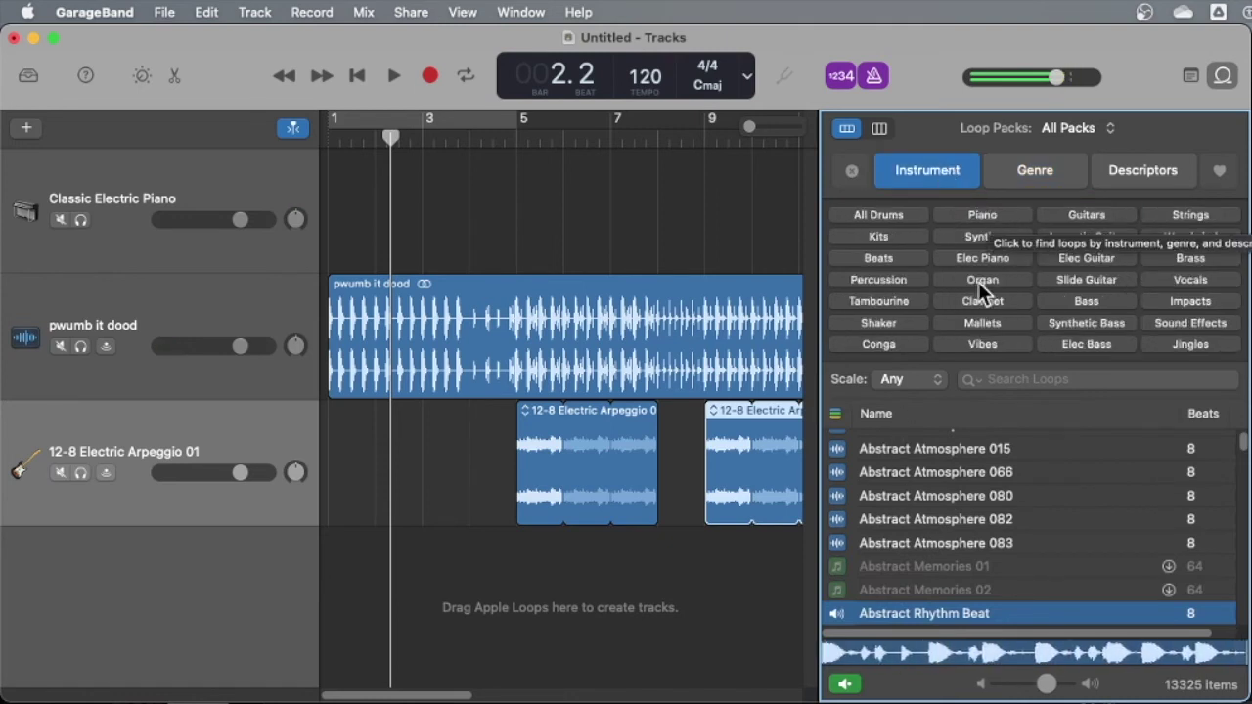
{"action": "left_click", "coordinate": [979, 282]}
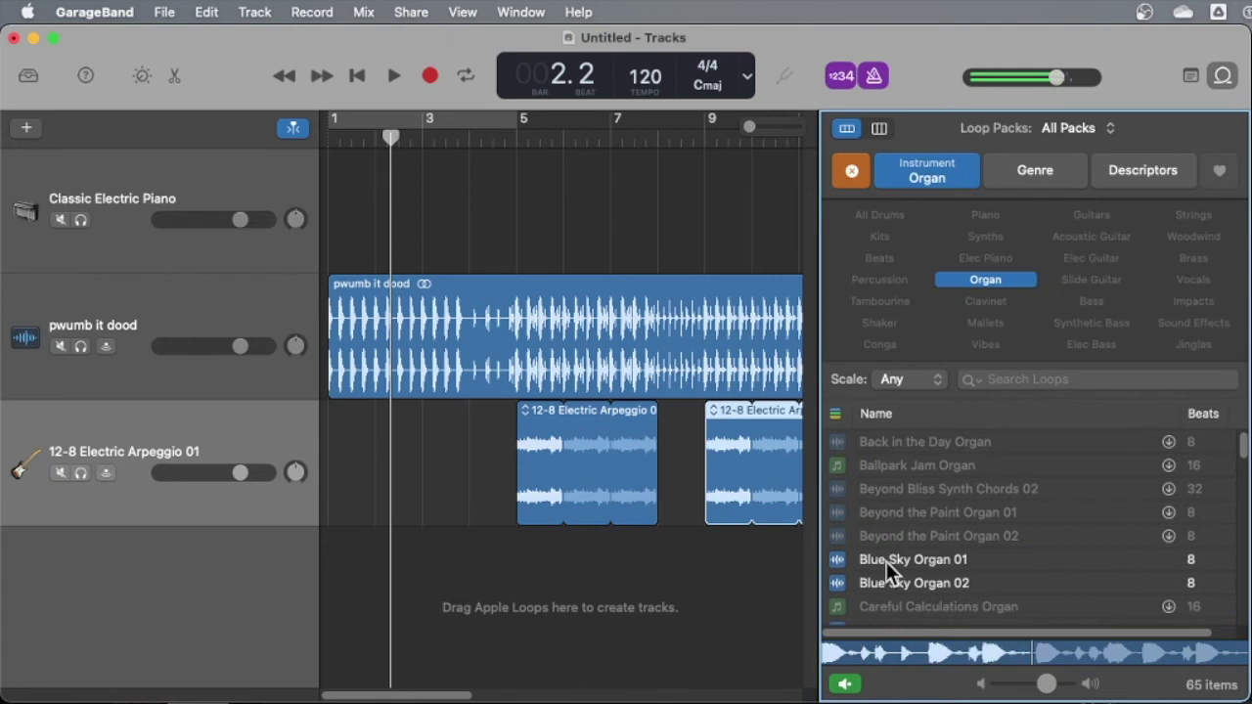
- Preview Blue Sky Organ 01, Last Dance Organ, Higher Power Organ and Mount Up Organ loops
{"action": "left_click", "coordinate": [886, 561]}
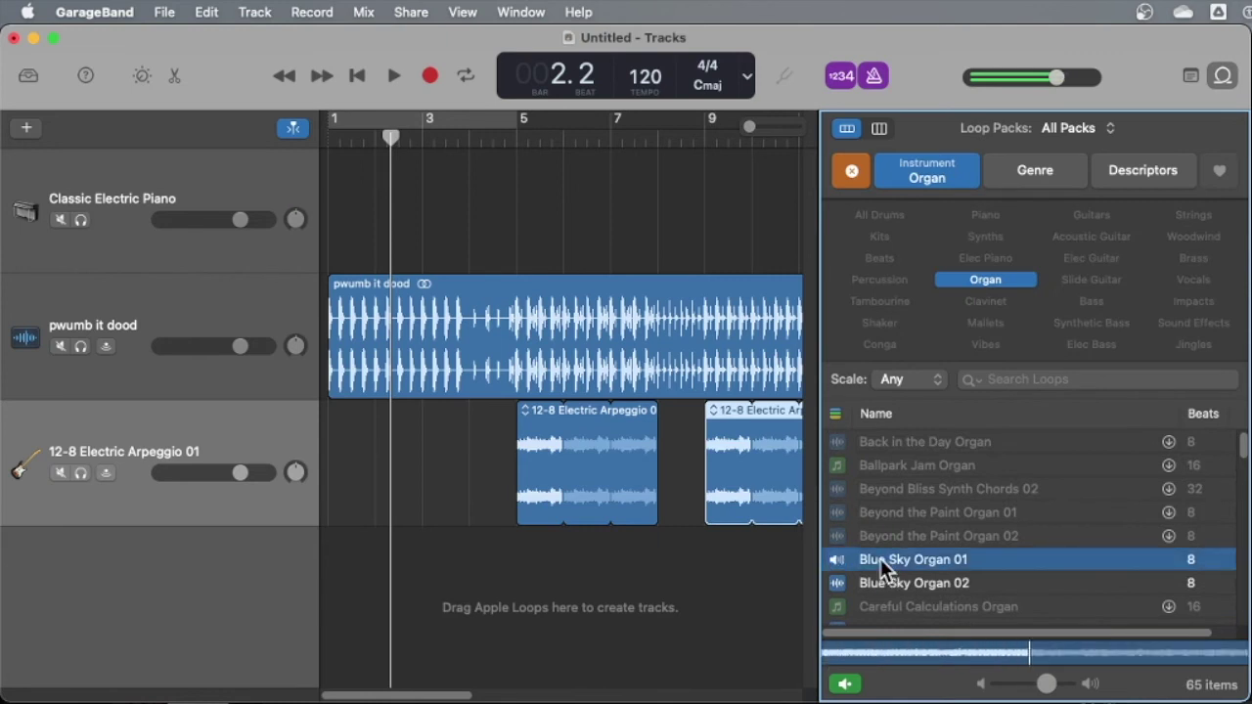
{"action": "scroll", "coordinate": [881, 559], "scroll_direction": "down", "scroll_amount": 10}
{"action": "scroll", "coordinate": [905, 496], "scroll_direction": "up", "scroll_amount": 4}
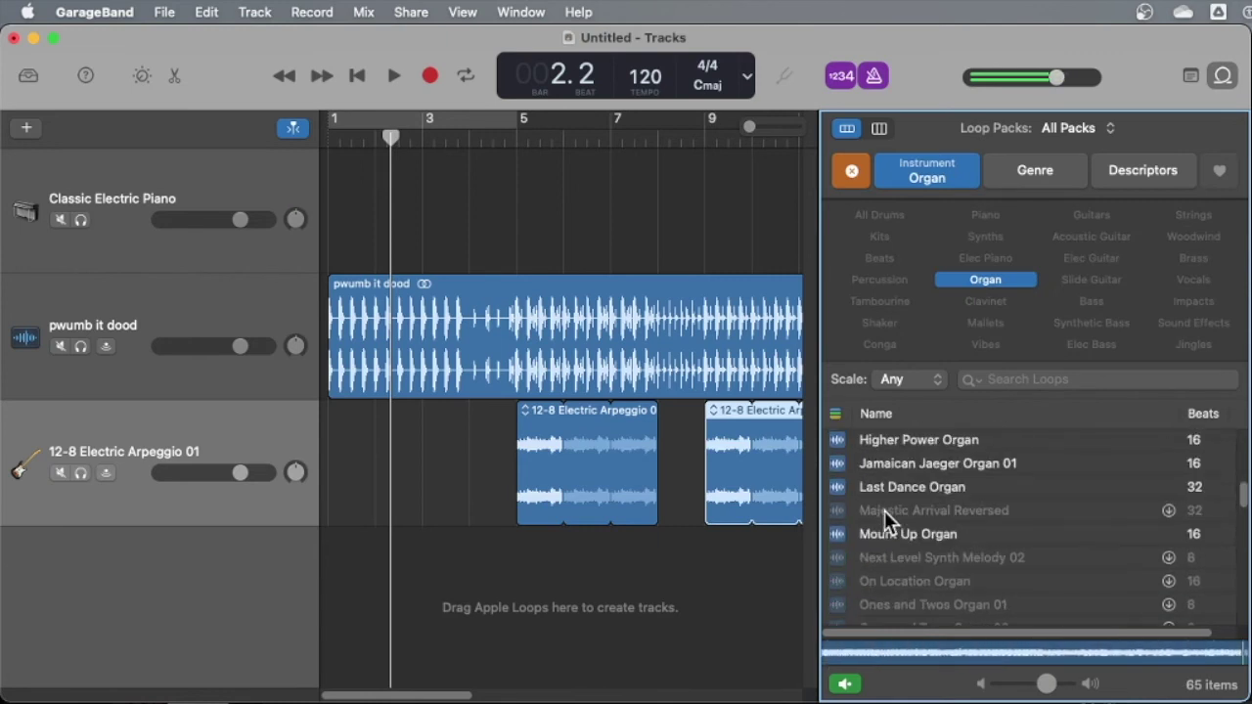
{"action": "left_click", "coordinate": [888, 489]}
{"action": "scroll", "coordinate": [888, 489], "scroll_direction": "up", "scroll_amount": 1}
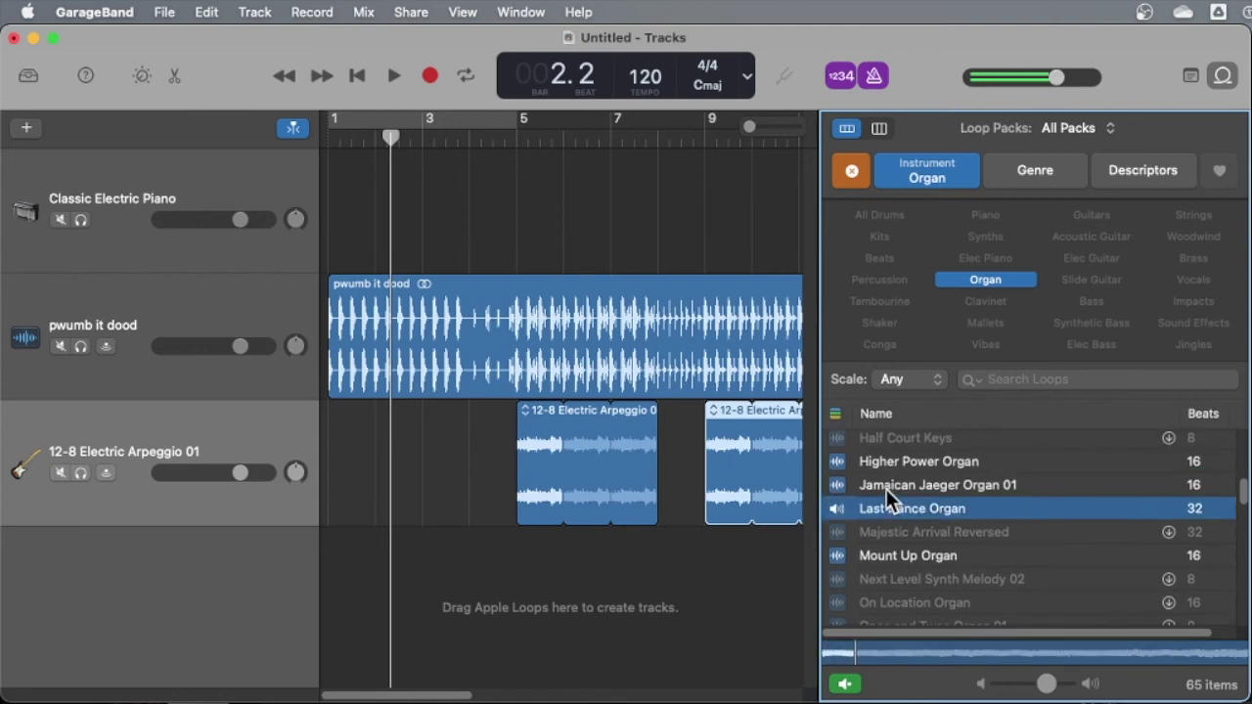
{"action": "left_click", "coordinate": [894, 460]}
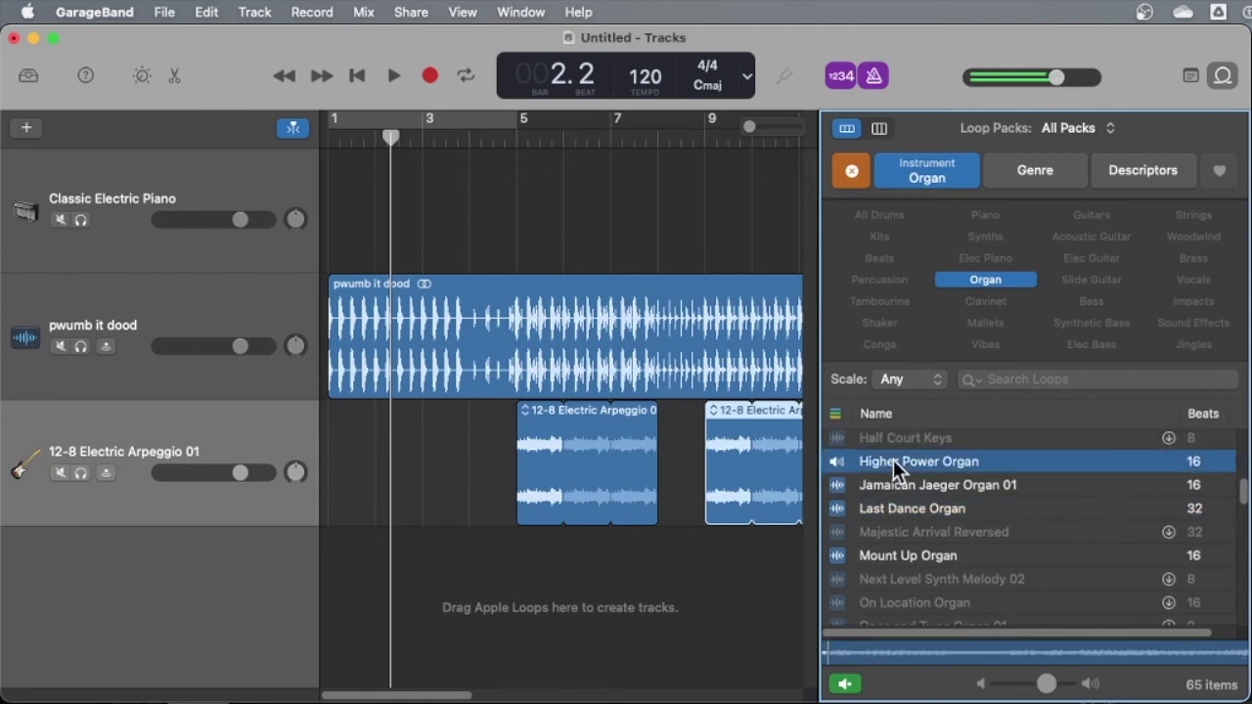
{"action": "left_click", "coordinate": [880, 558]}
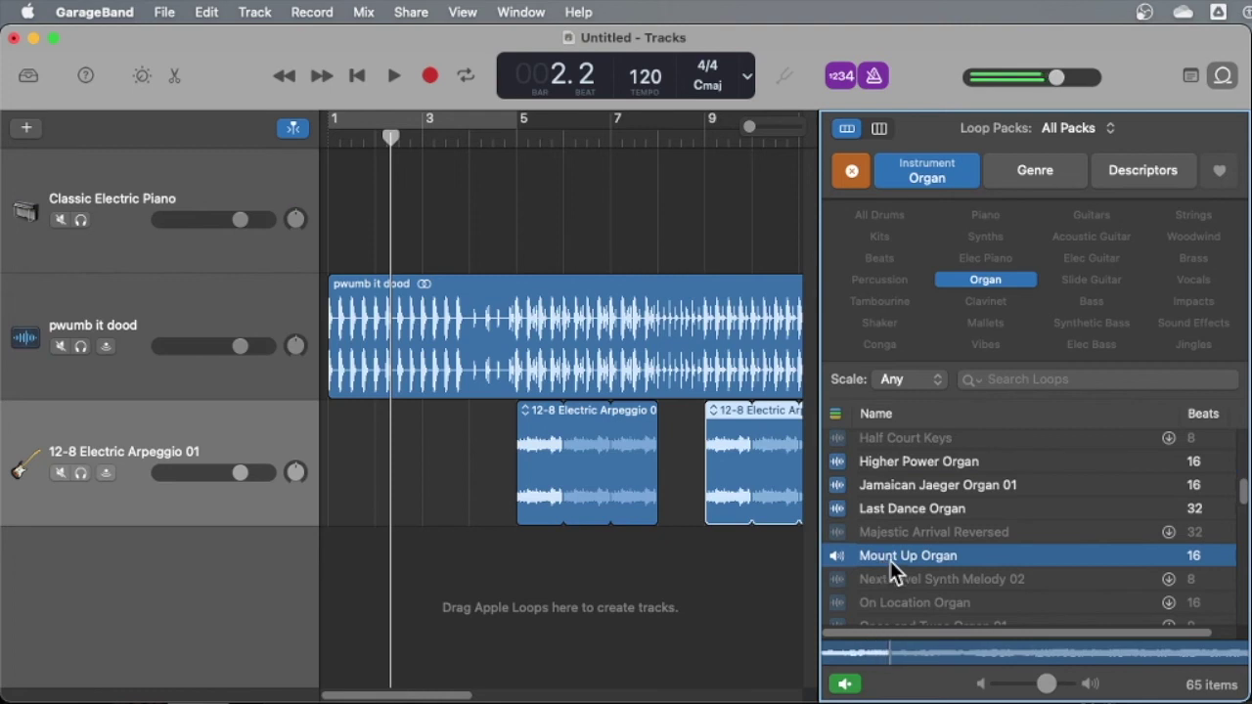
{"action": "key", "text": "space"}
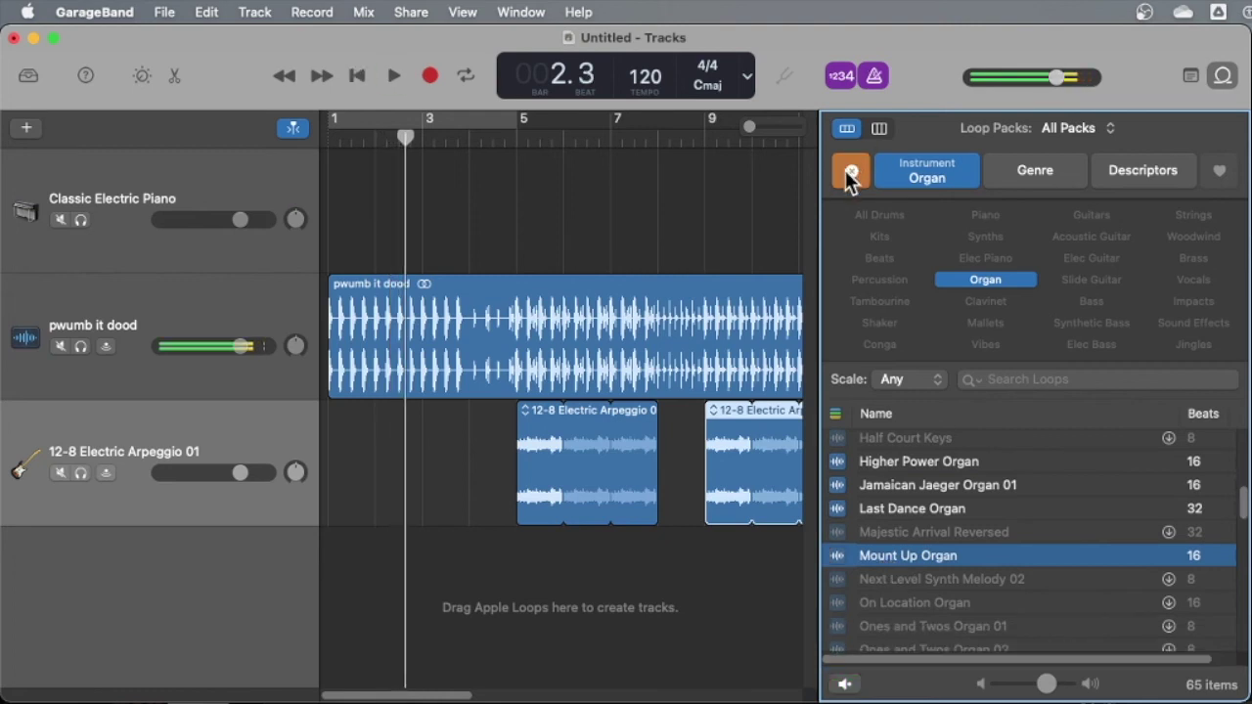
- Try the Descriptors > Intense filter, clear all filters, and preview the Mount Up Beat loop
{"action": "left_click", "coordinate": [848, 173]}
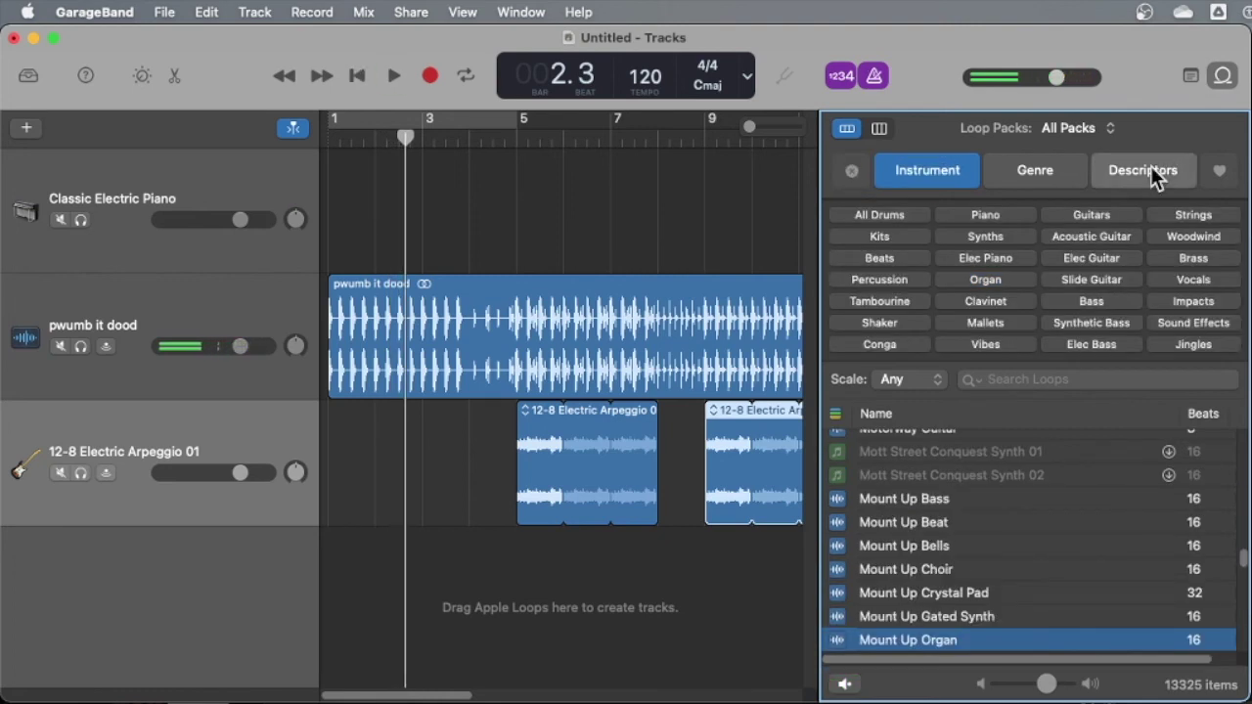
{"action": "left_click", "coordinate": [1152, 169]}
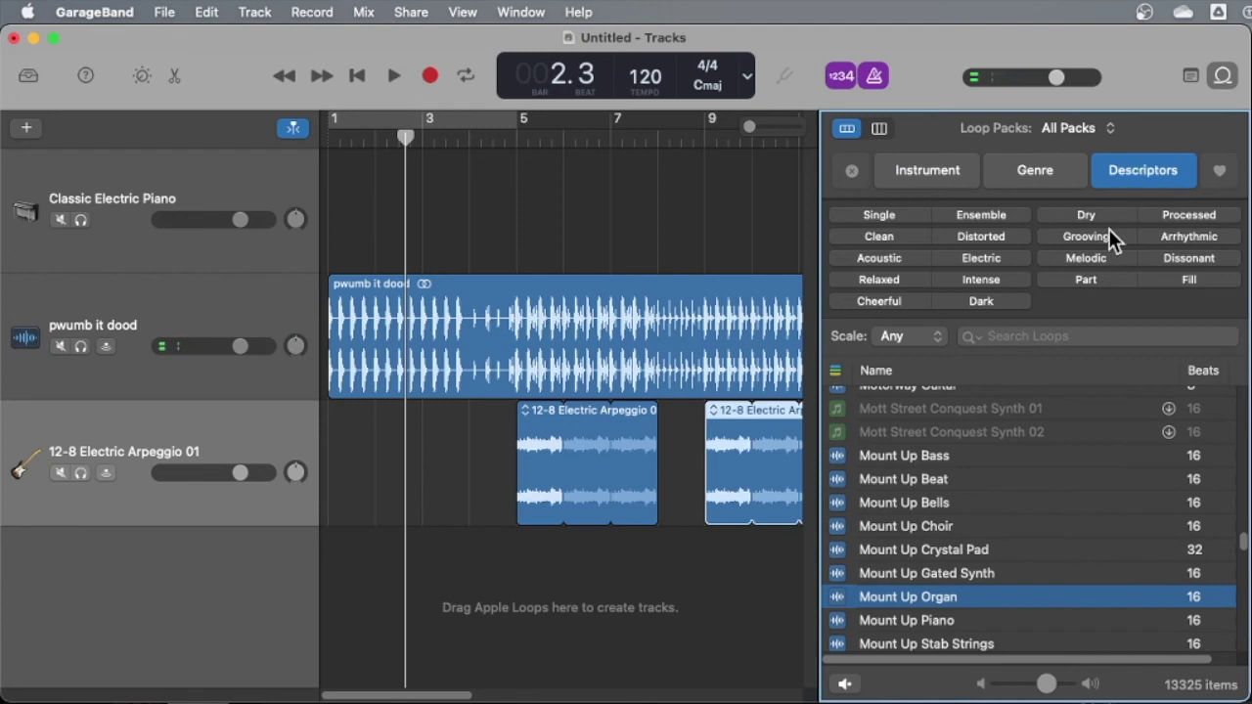
{"action": "left_click", "coordinate": [1017, 281]}
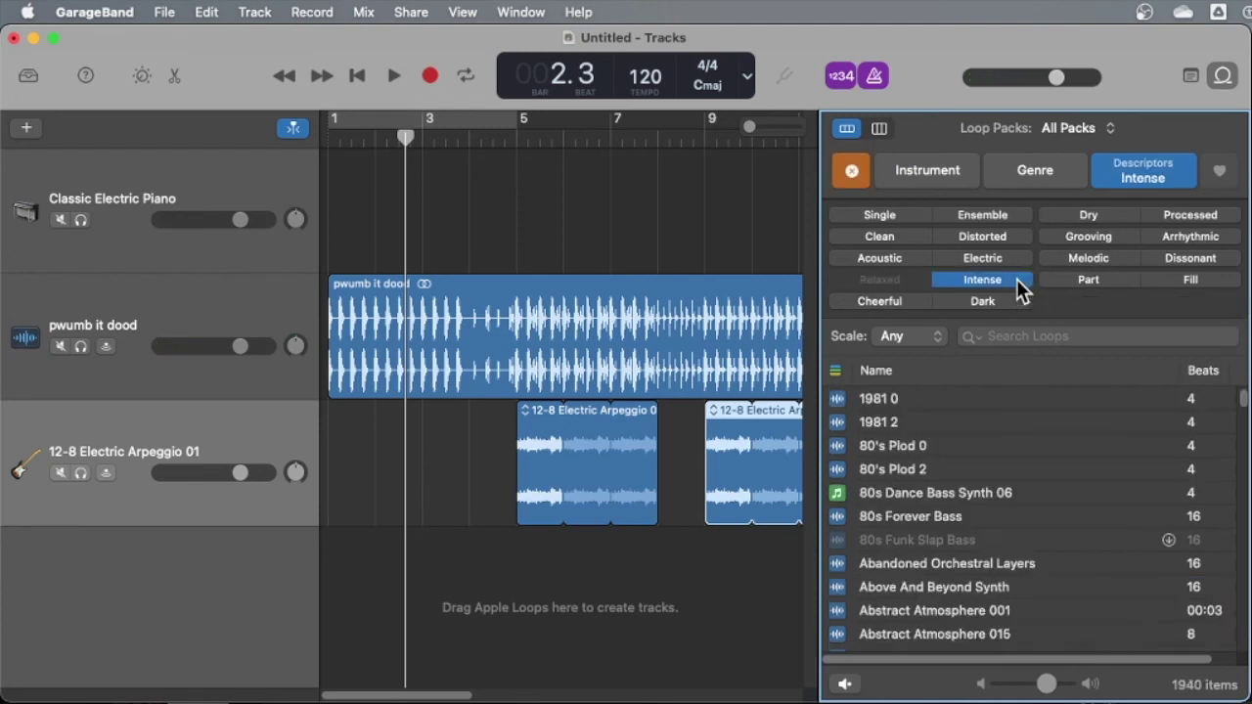
{"action": "left_click", "coordinate": [850, 173]}
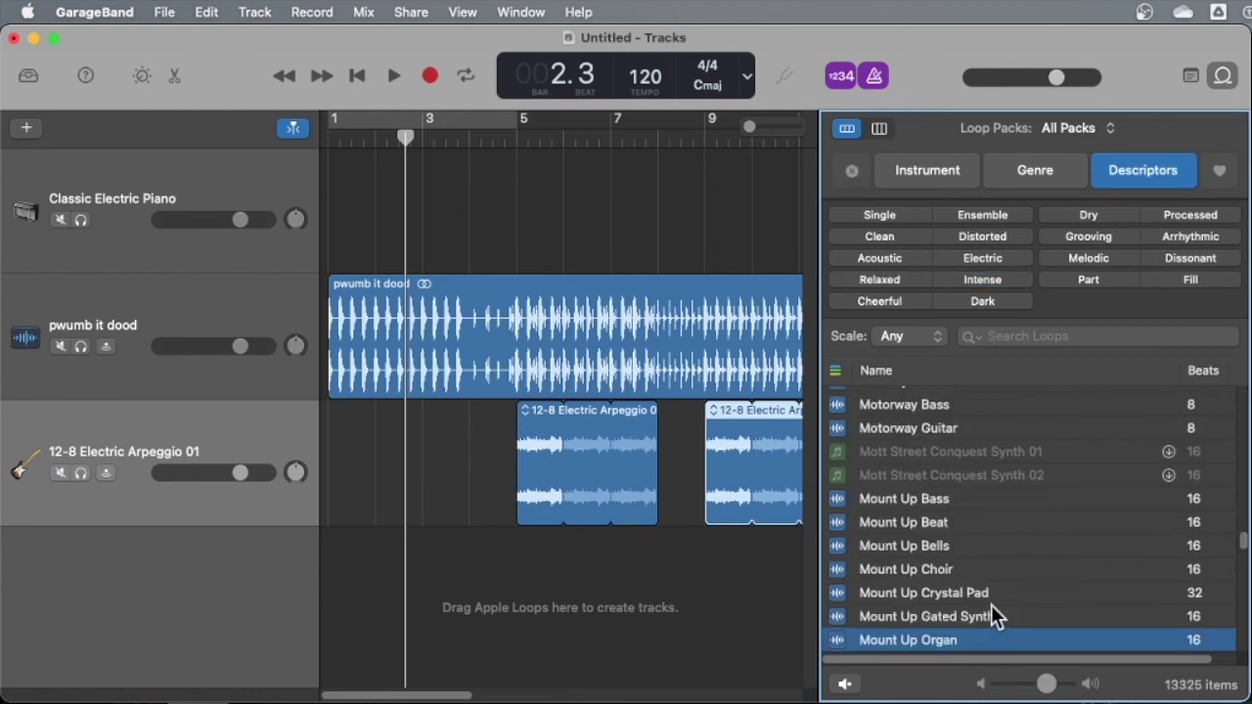
{"action": "left_click", "coordinate": [920, 528]}
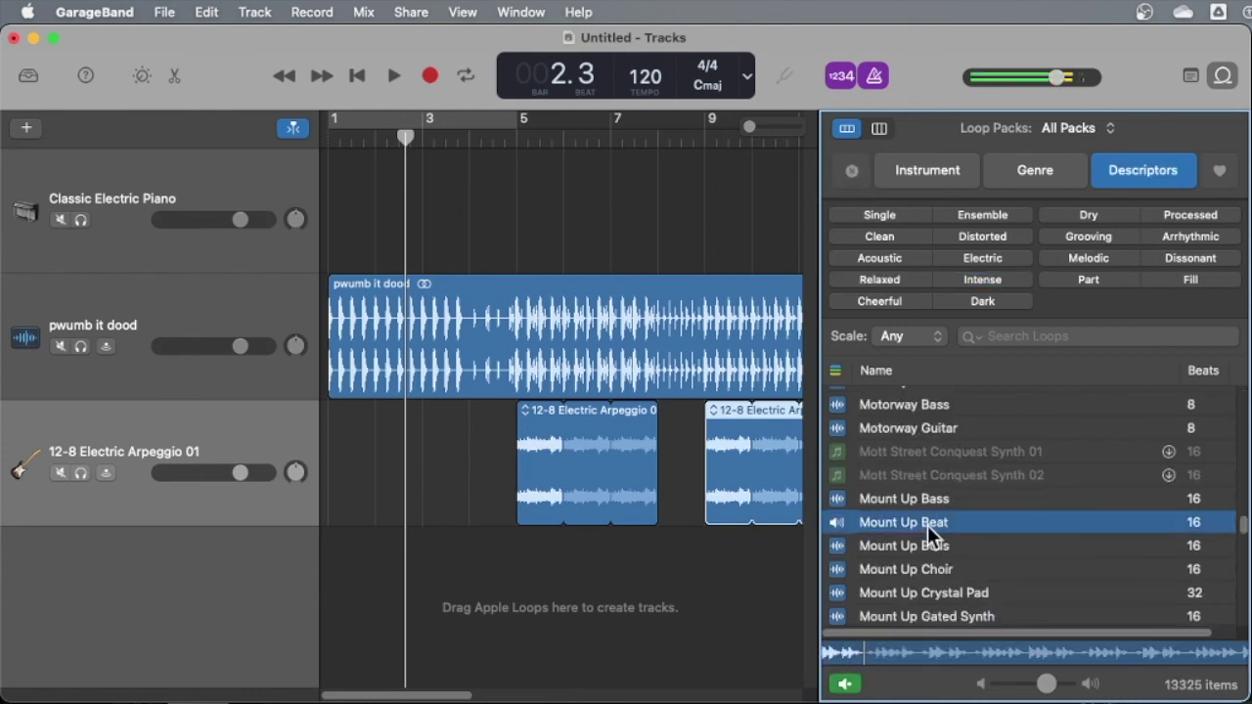
{"action": "key", "text": "space"}
{"action": "key", "text": "space"}
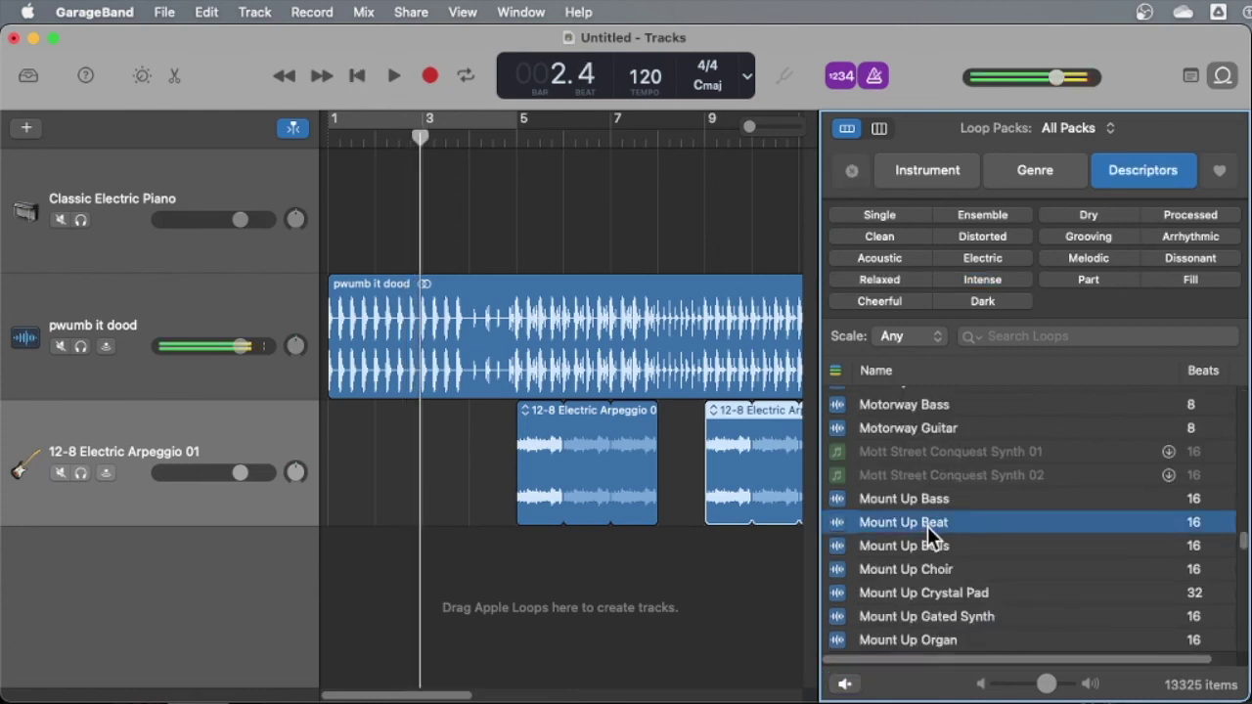
- Add Mount Up Beat as a new track at bar 9 and return the playhead to 1.1
{"action": "left_click_drag", "start_coordinate": [930, 526], "coordinate": [699, 594]}
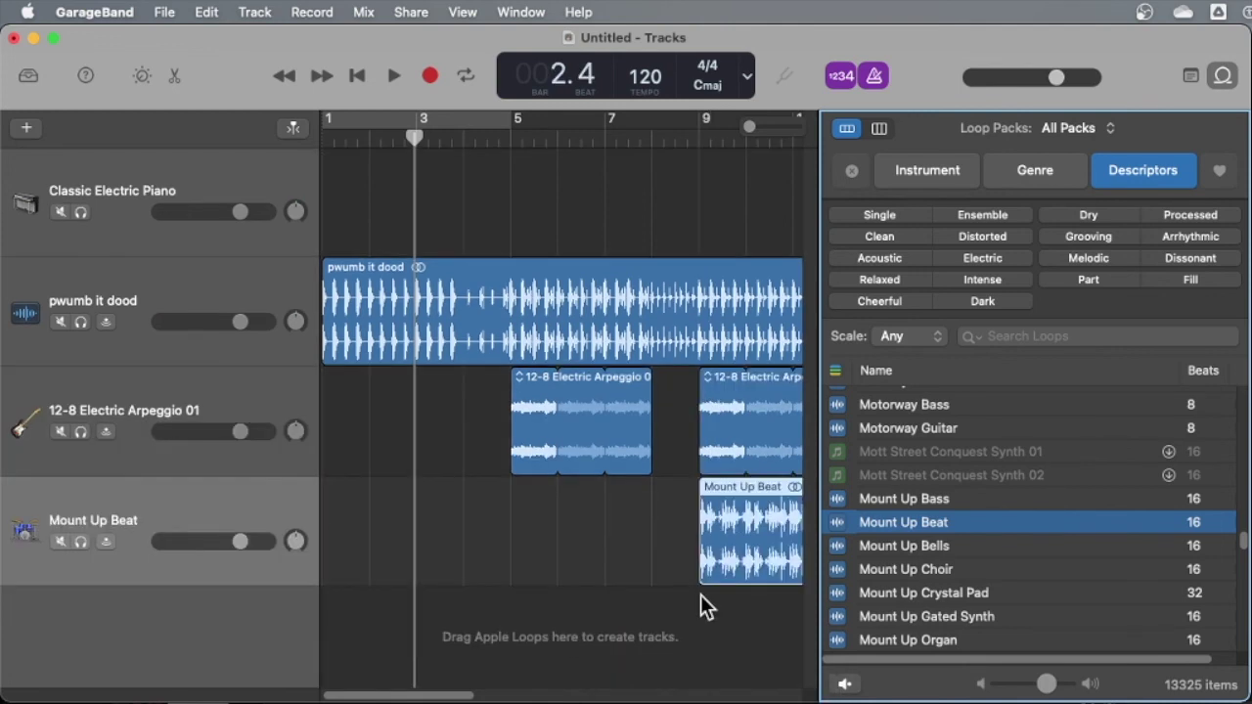
{"action": "left_click_drag", "start_coordinate": [415, 137], "coordinate": [305, 141]}
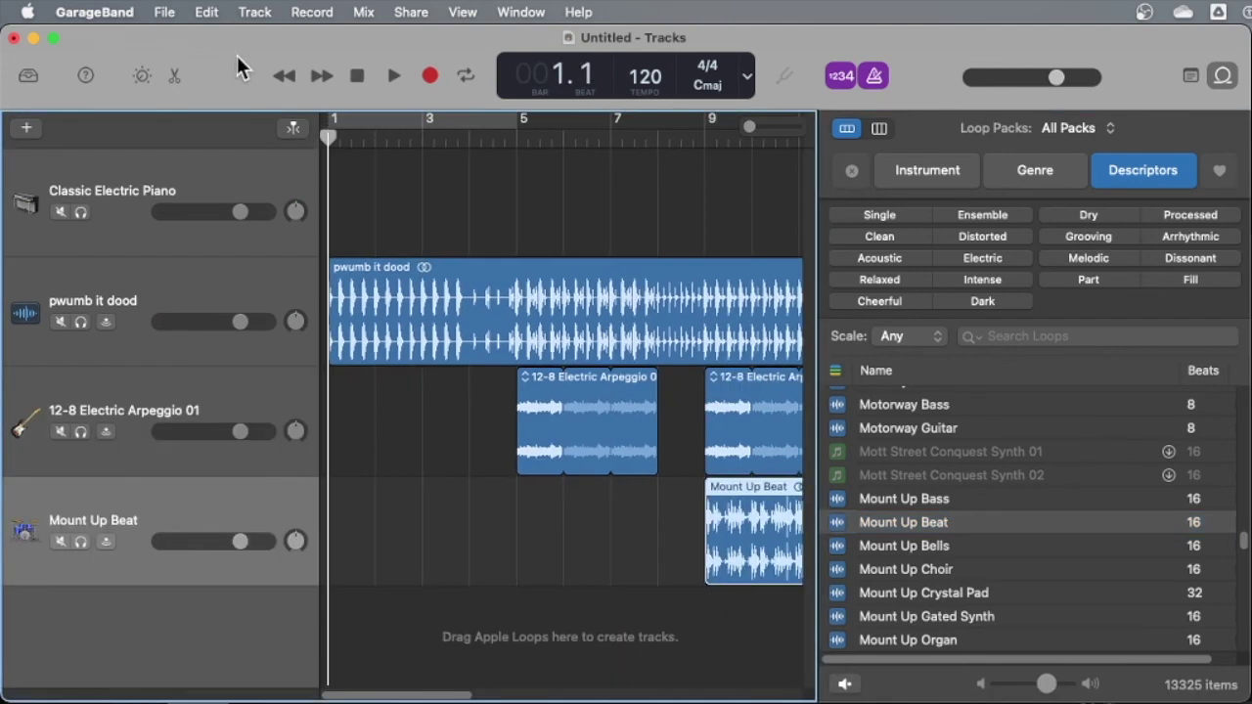
{"action": "left_click", "coordinate": [161, 14]}
{"action": "left_click", "coordinate": [175, 8]}
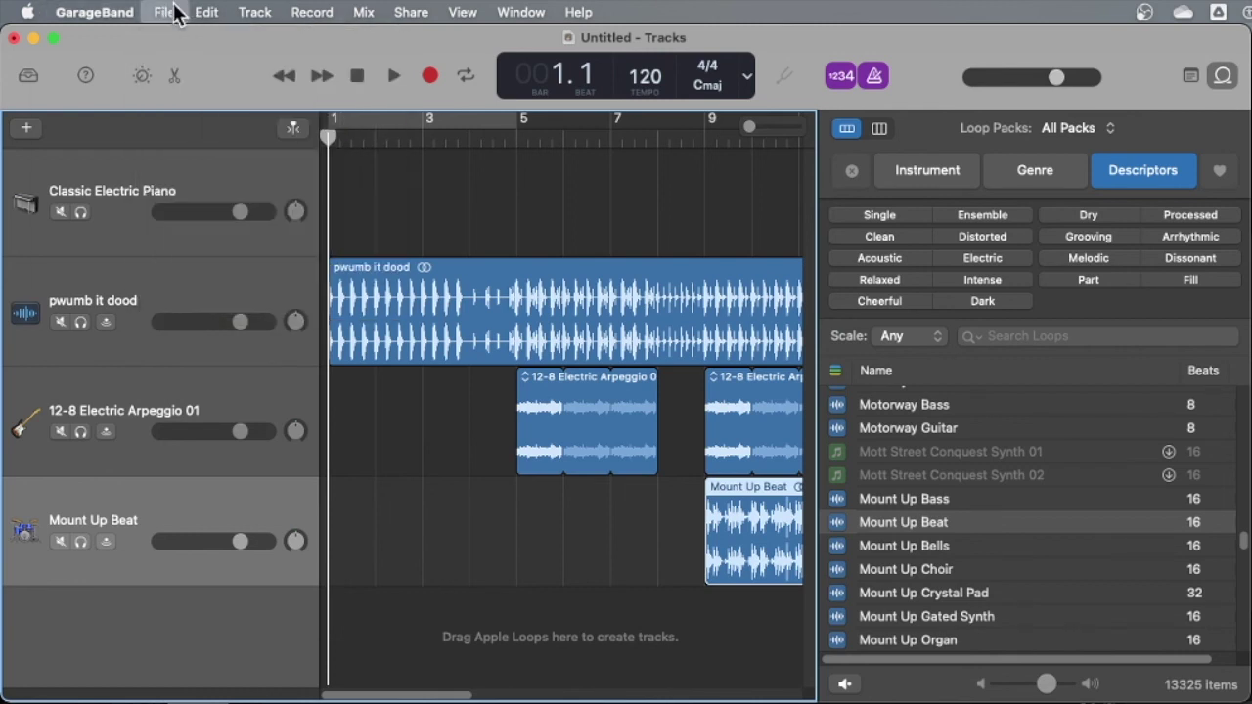